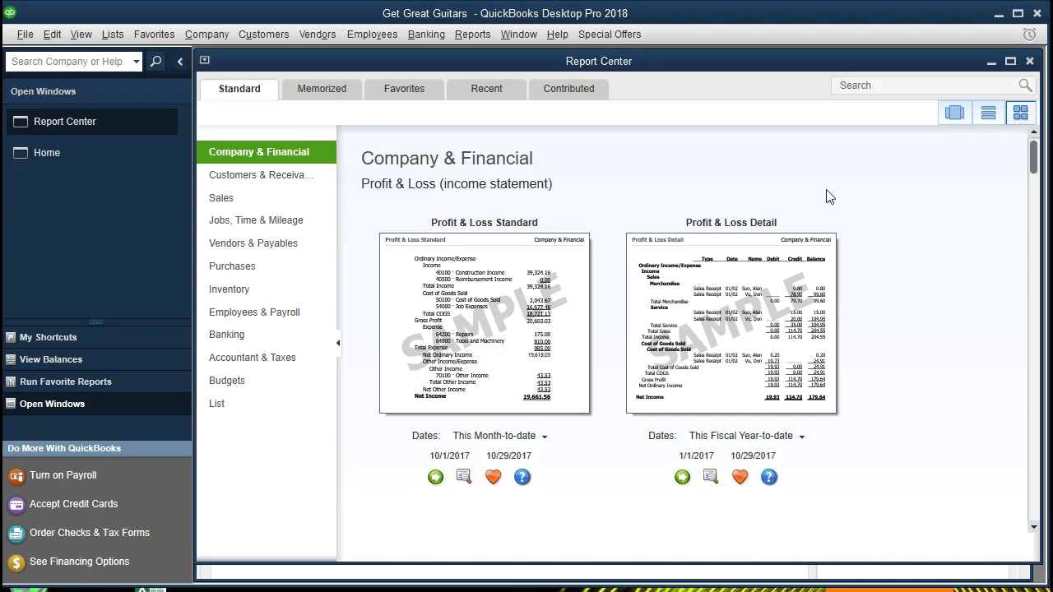
# - Run the Income & Expense Graph from the Company & Financial reports and maximize its window
pyautogui.scroll(-5, 871, 272)
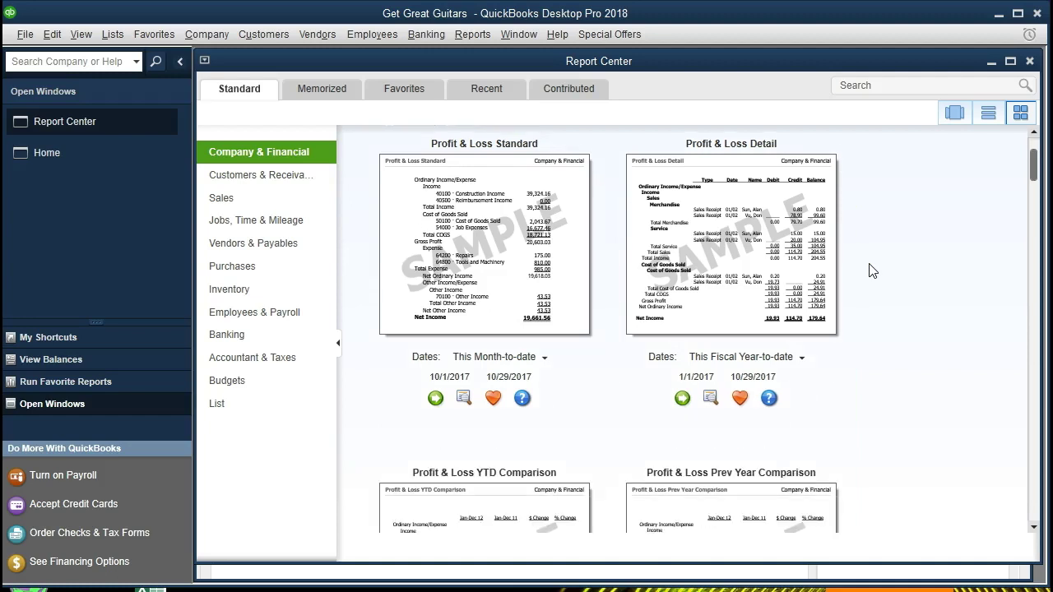
pyautogui.scroll(-6, 872, 271)
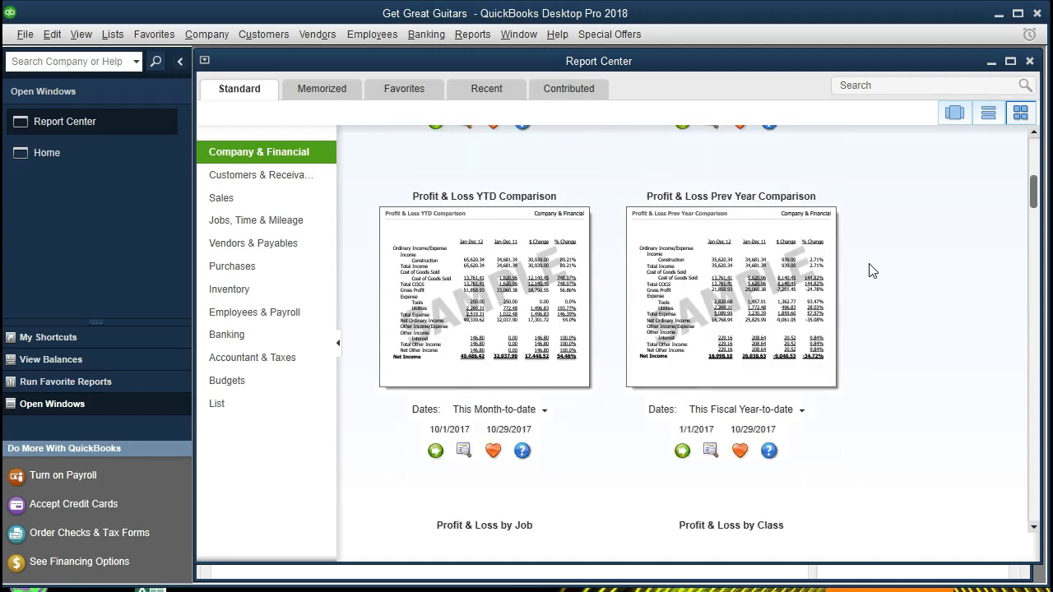
pyautogui.scroll(-7, 872, 272)
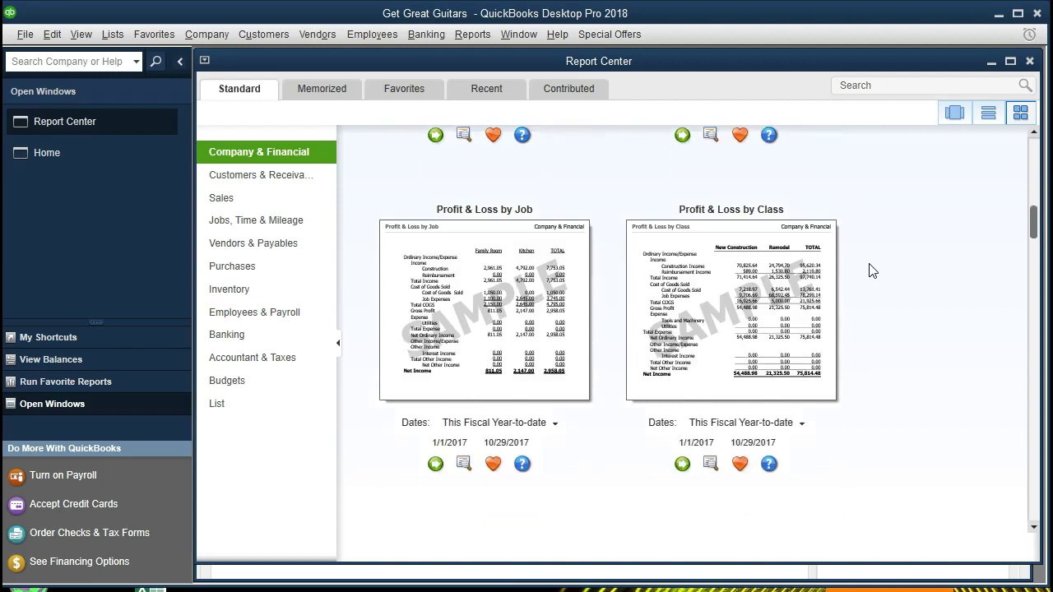
pyautogui.scroll(-6, 872, 272)
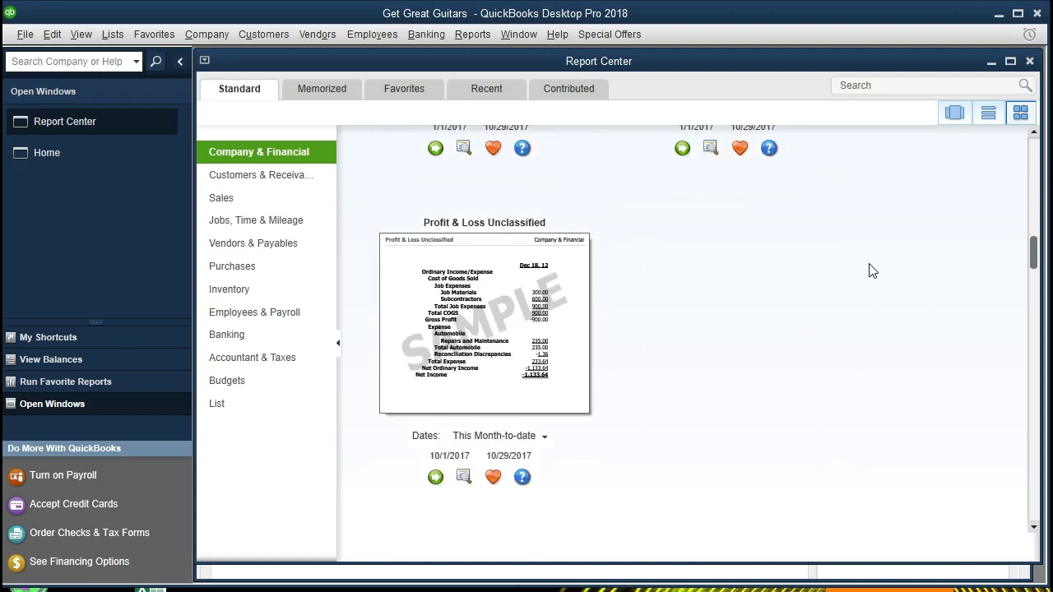
pyautogui.scroll(-4, 872, 271)
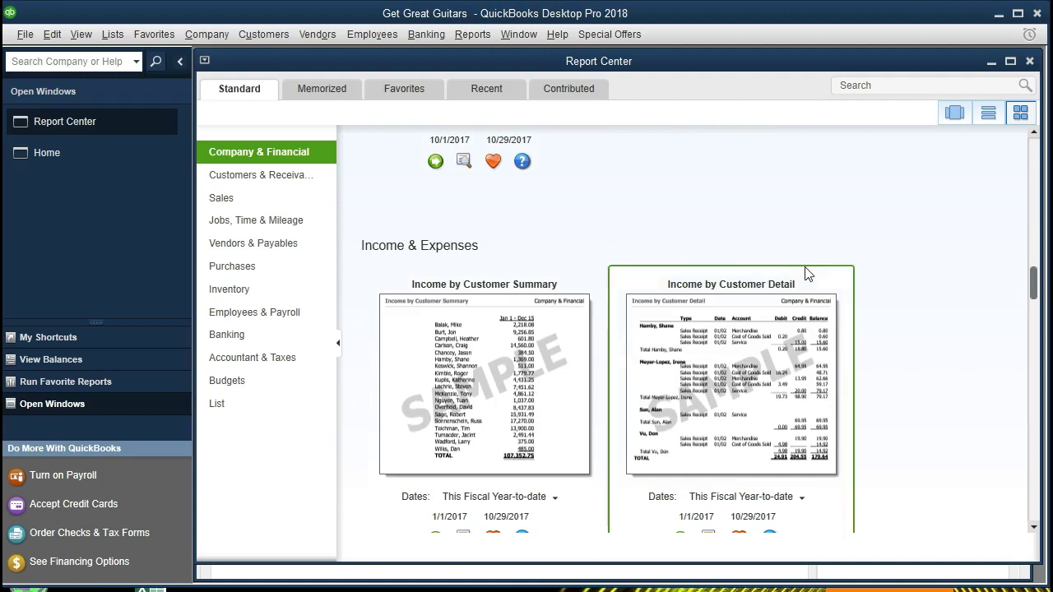
pyautogui.scroll(-8, 806, 272)
pyautogui.scroll(-7, 806, 273)
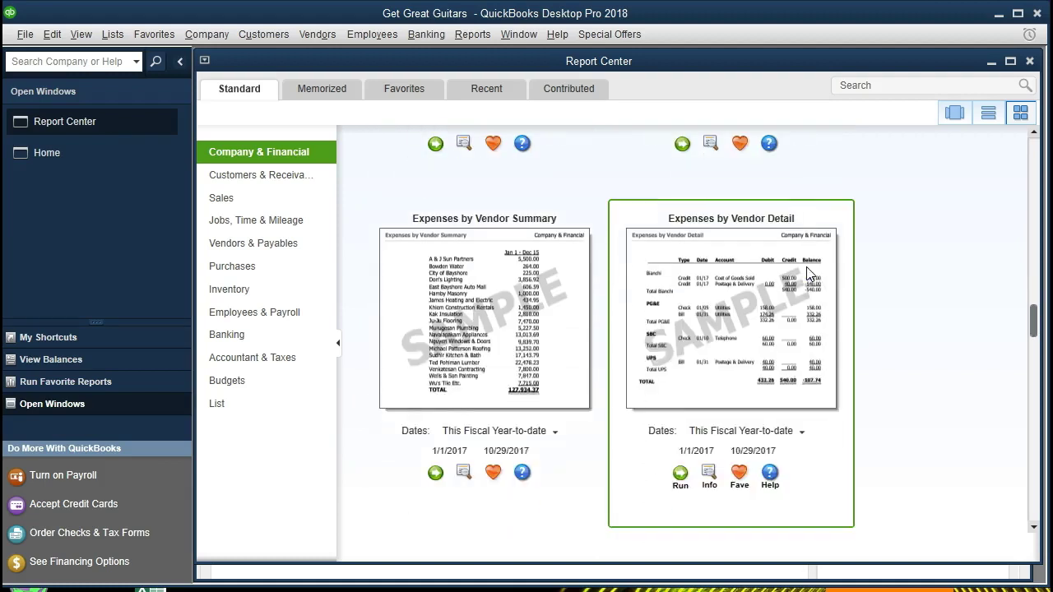
pyautogui.scroll(-4, 807, 274)
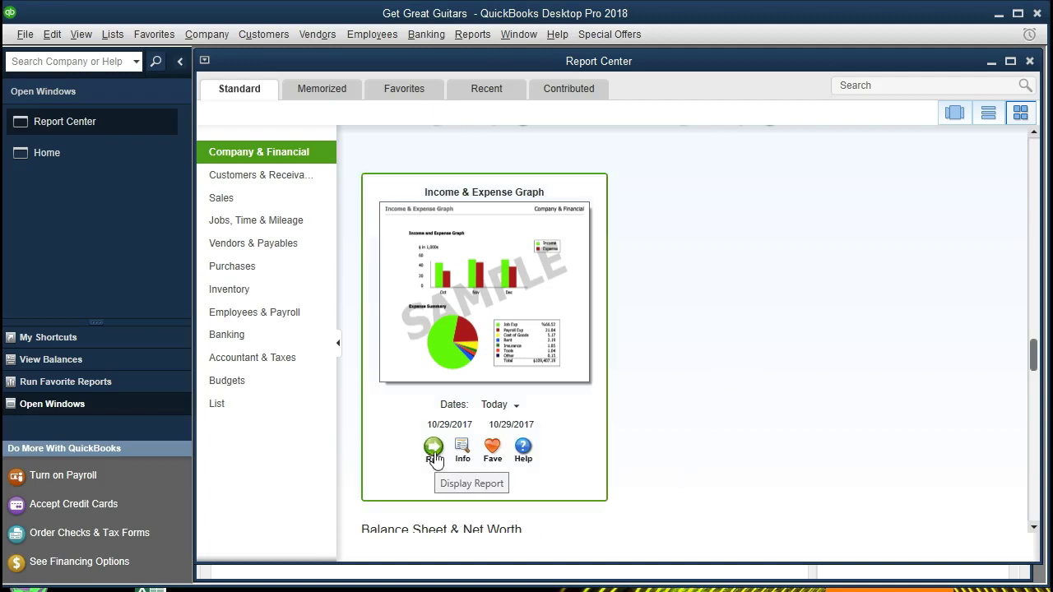
pyautogui.click(433, 448)
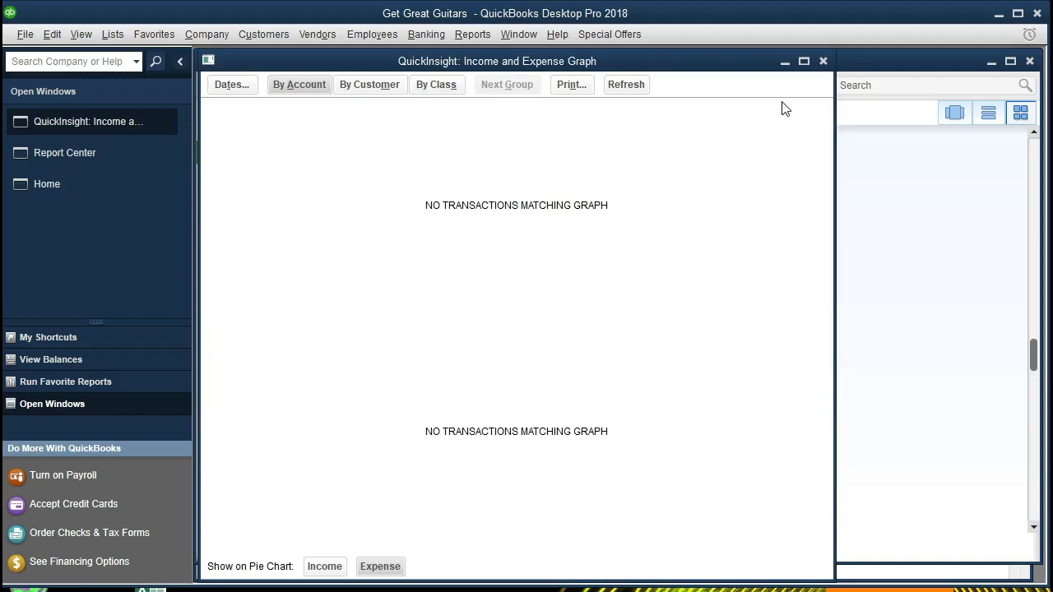
pyautogui.click(803, 63)
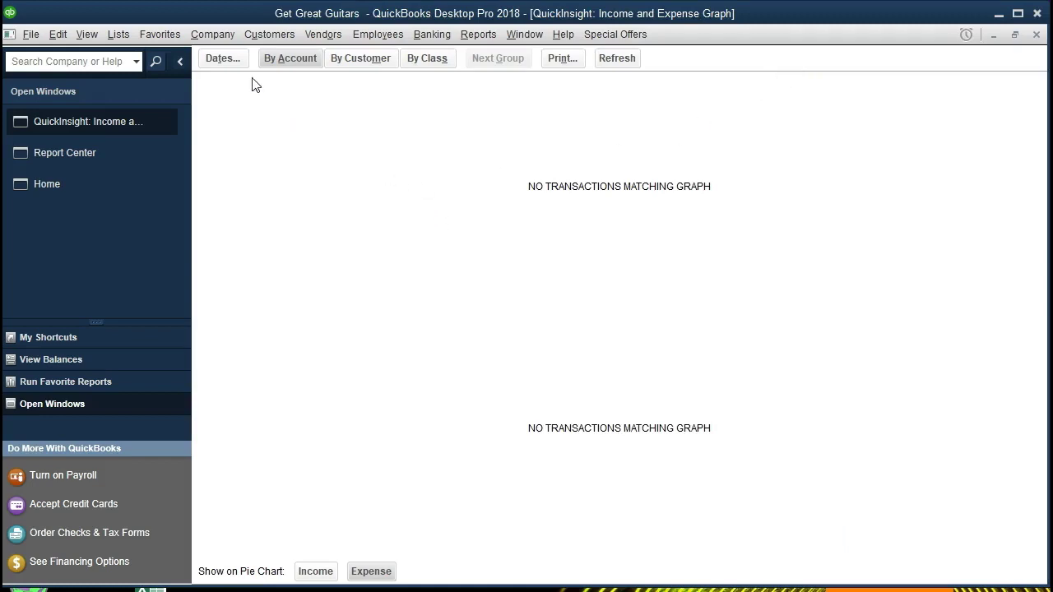
# - Set the graph's date range from 01/01/2021 to 02/28/2021
pyautogui.click(222, 58)
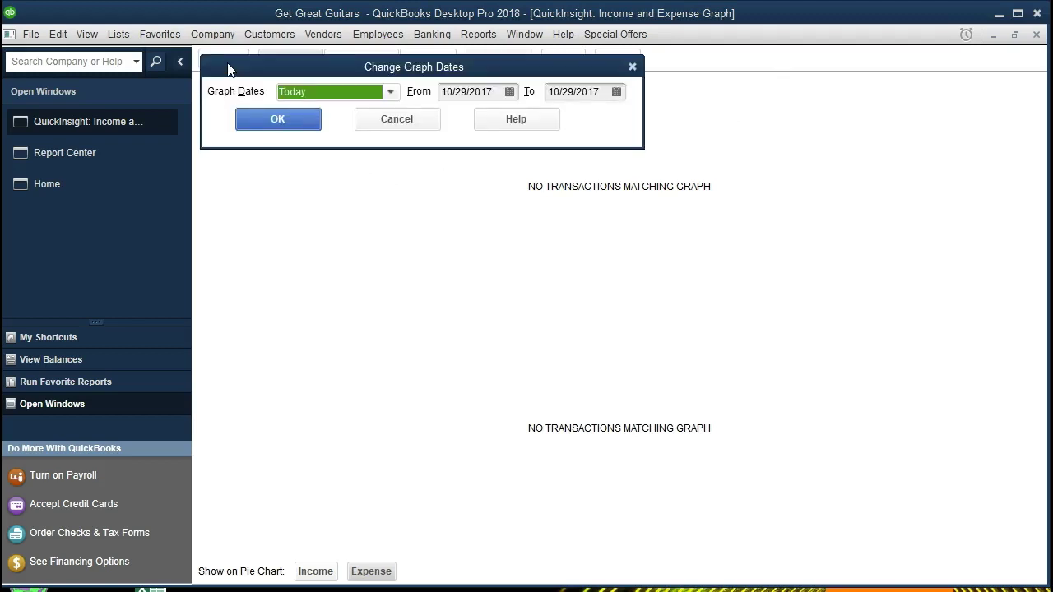
pyautogui.press('Tab')
pyautogui.write('0')
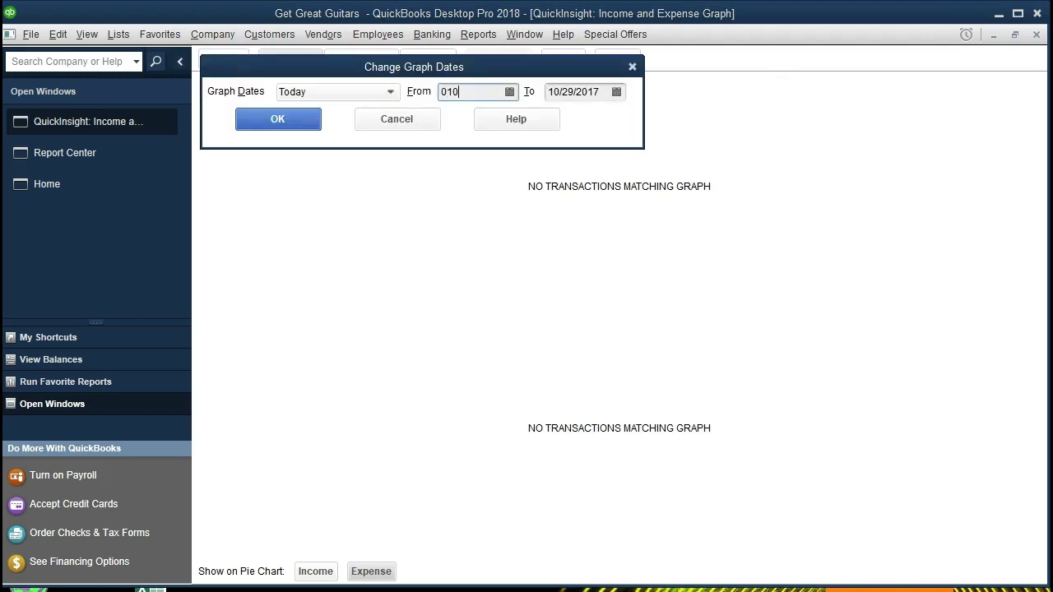
pyautogui.write('1/01')
pyautogui.press('Tab')
pyautogui.moveTo(228, 69); pyautogui.dragTo(224, 65)
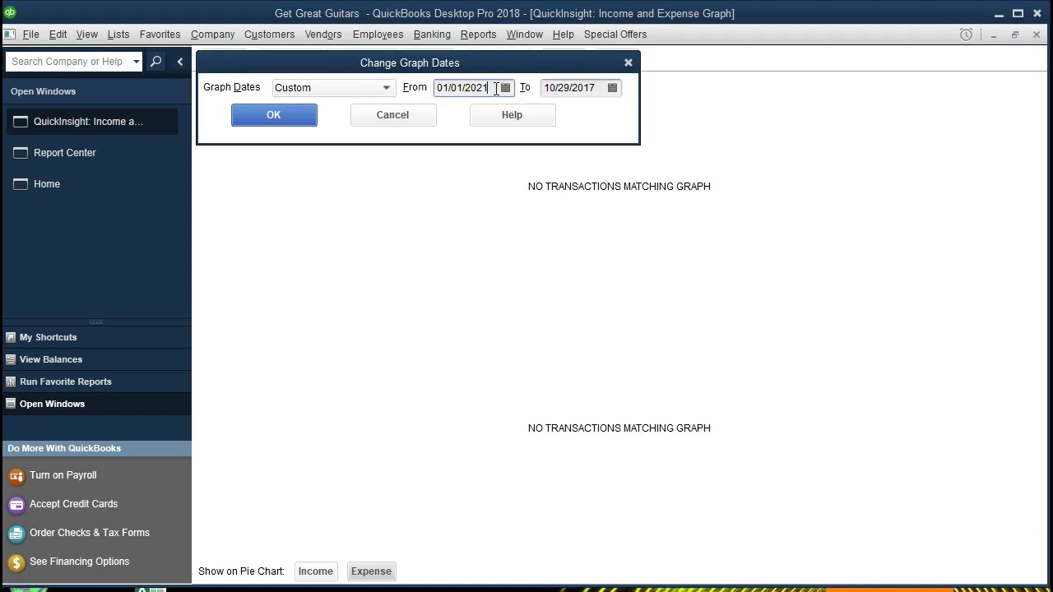
pyautogui.hotkey('shift', 'Tab')
pyautogui.press('Tab')
pyautogui.write('022821')
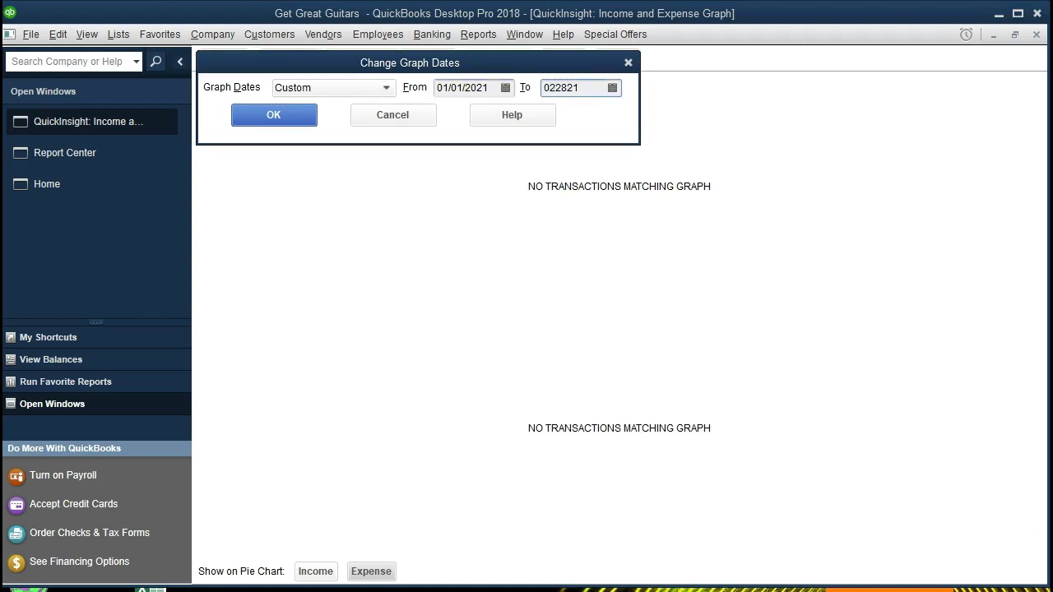
pyautogui.press('Tab')
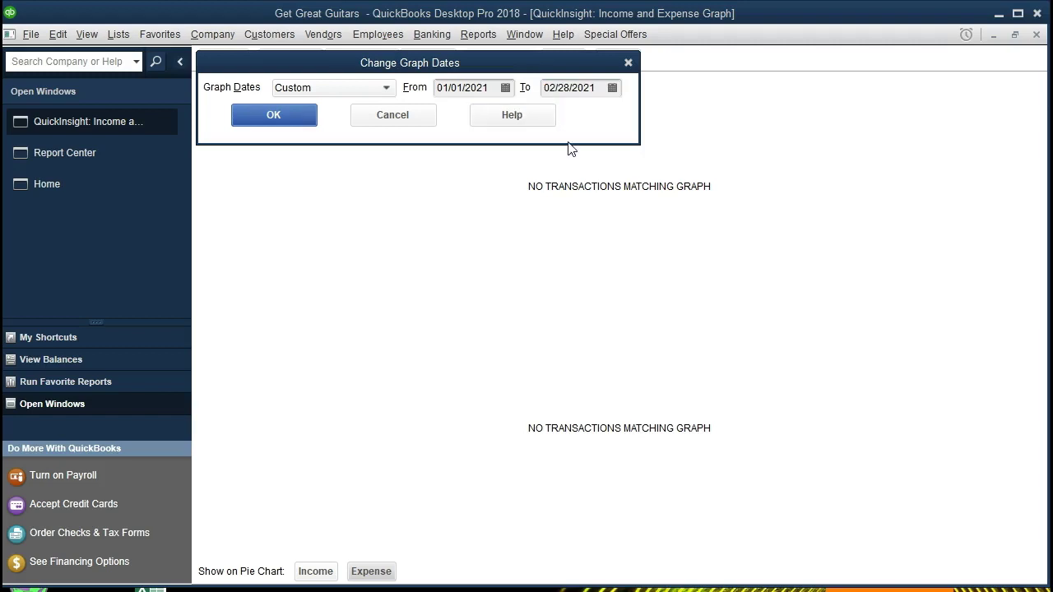
pyautogui.click(311, 123)
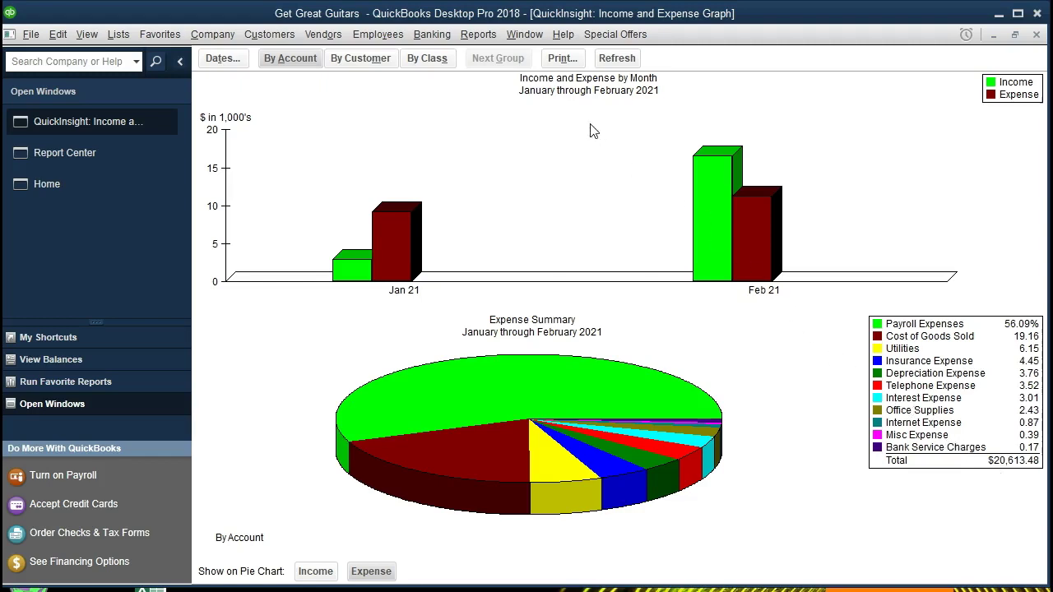
# - Run the Profit & Loss Standard report for the period 01/01/2021 to 02/28/2021
pyautogui.click(489, 39)
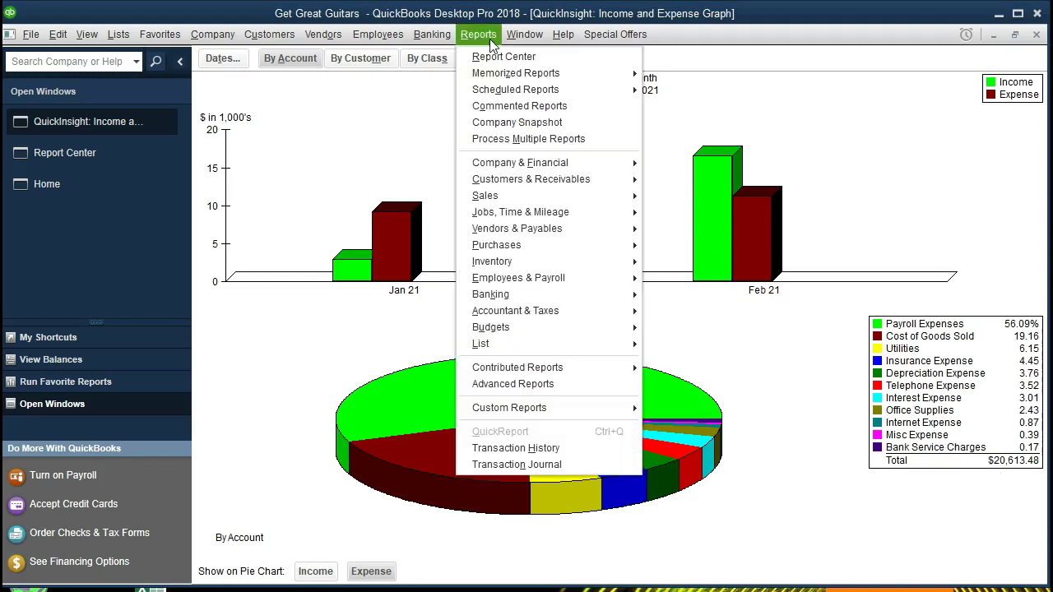
pyautogui.moveTo(519, 165)
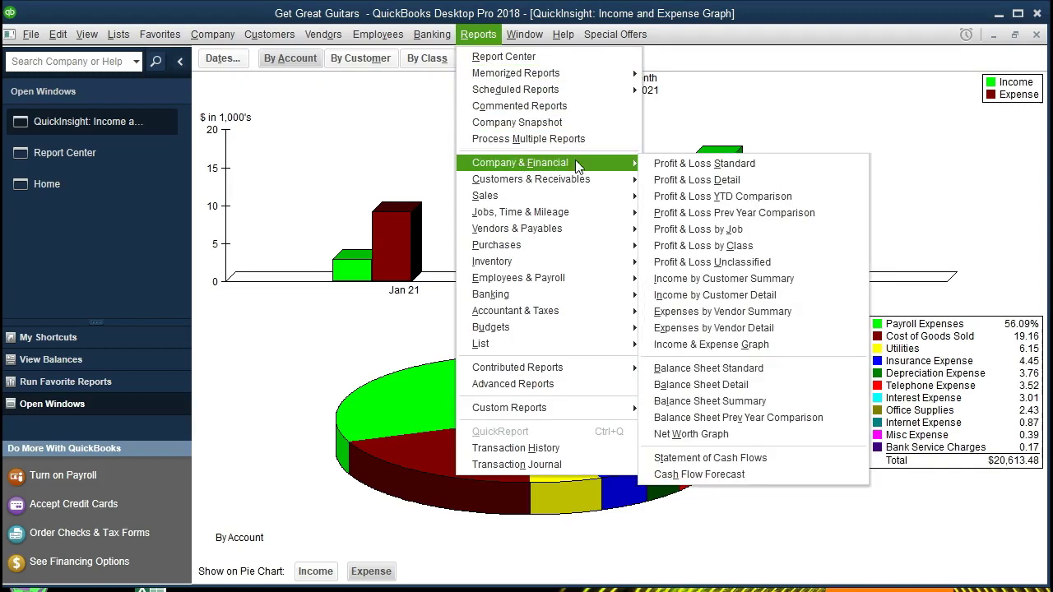
pyautogui.click(768, 169)
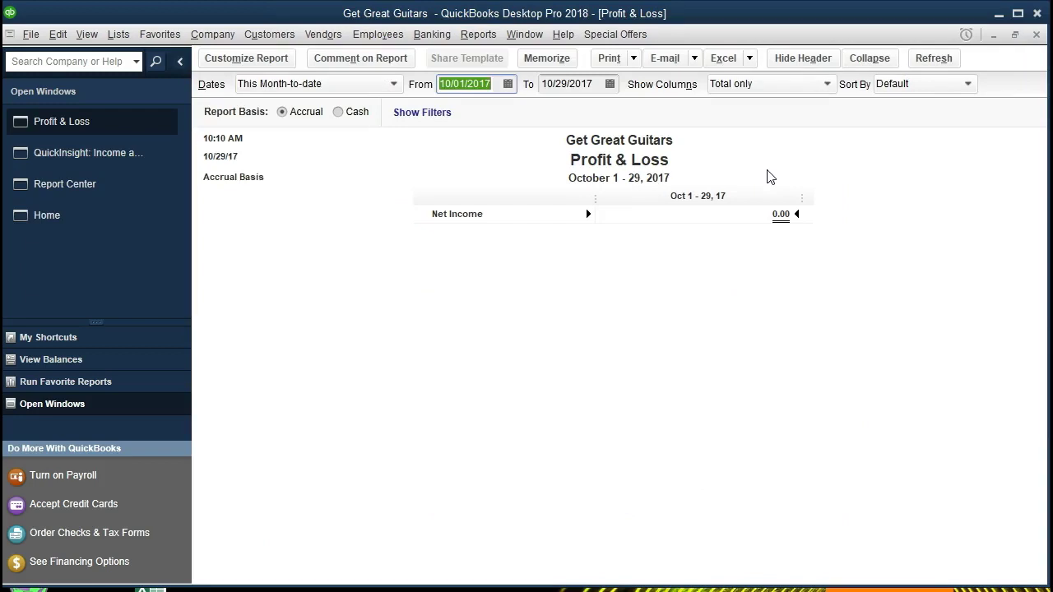
pyautogui.write('01012021')
pyautogui.press('Tab')
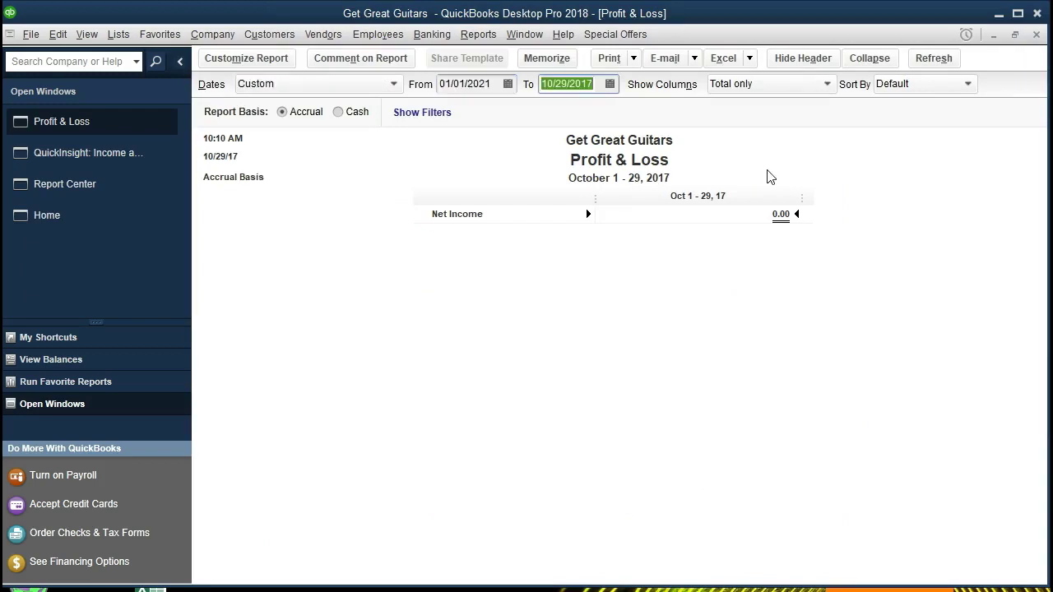
pyautogui.write('0')
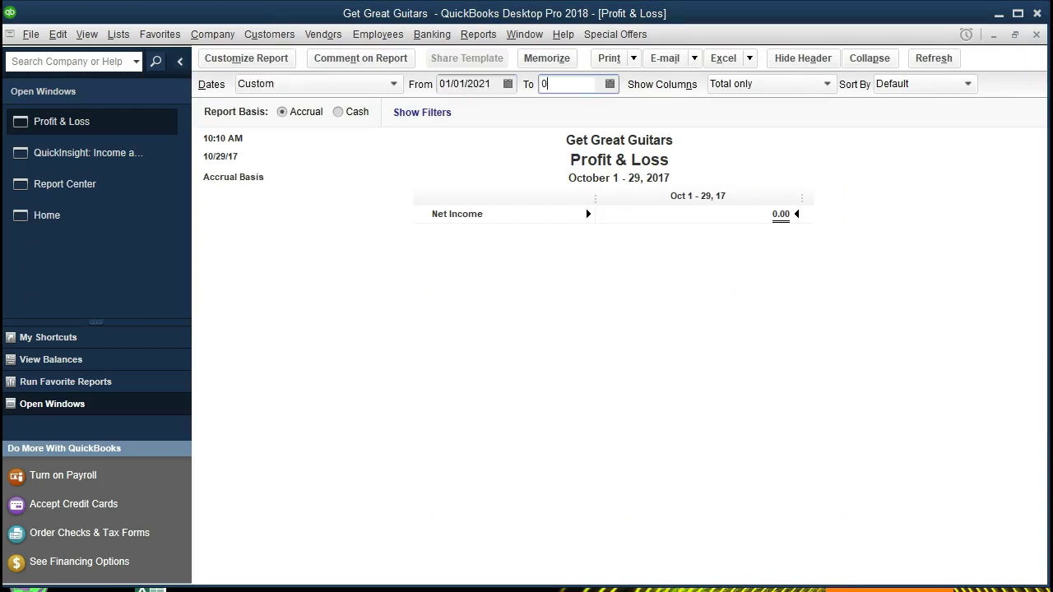
pyautogui.write('2/28/2021')
pyautogui.press('Tab')
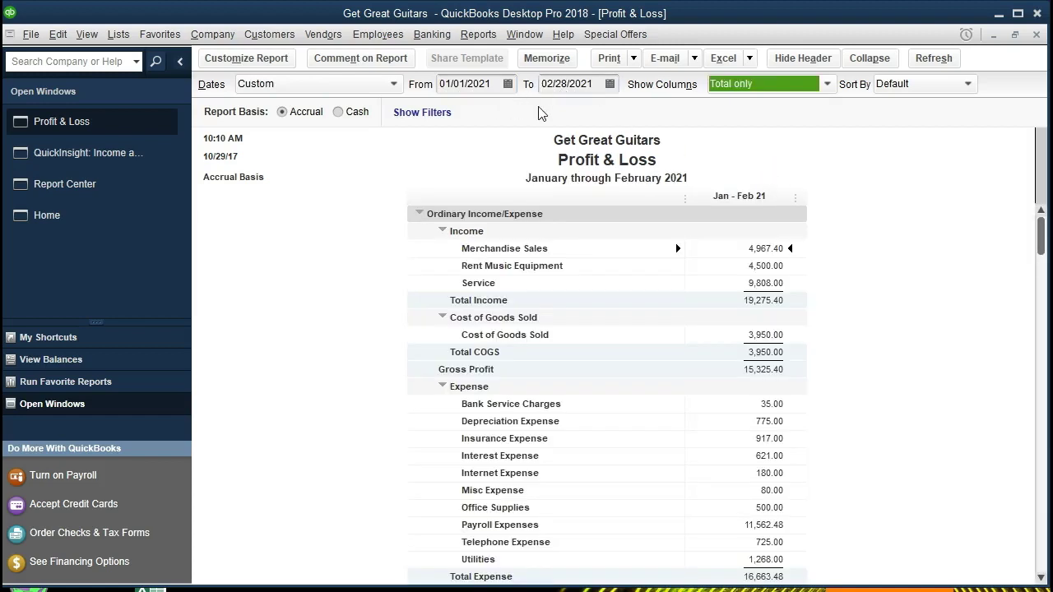
# - Compare the Profit & Loss report's expense total with the total in the Income and Expense Graph, ending on the report
pyautogui.scroll(-3, 556, 301)
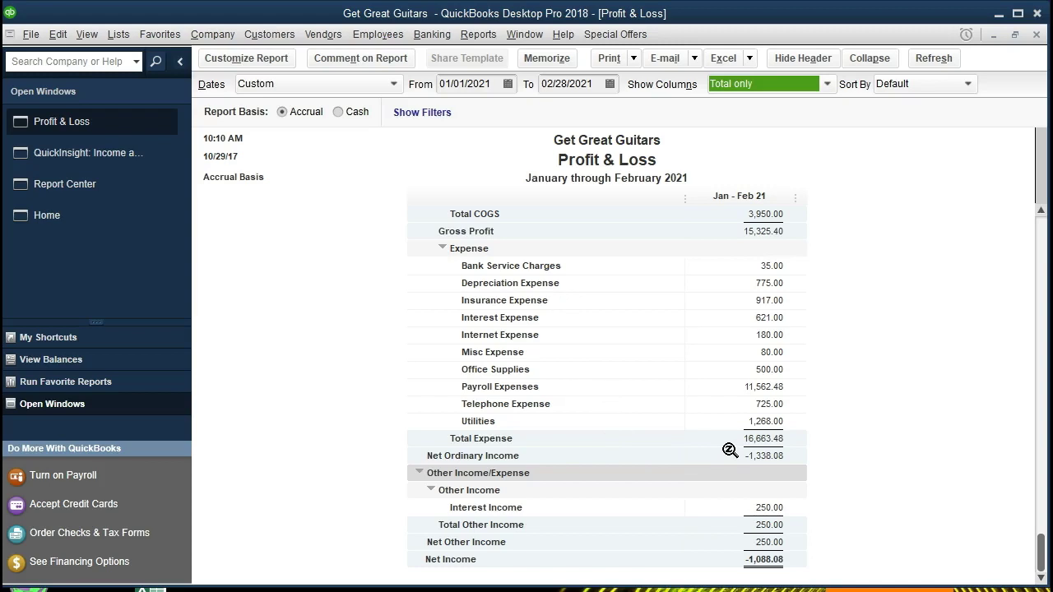
pyautogui.click(98, 167)
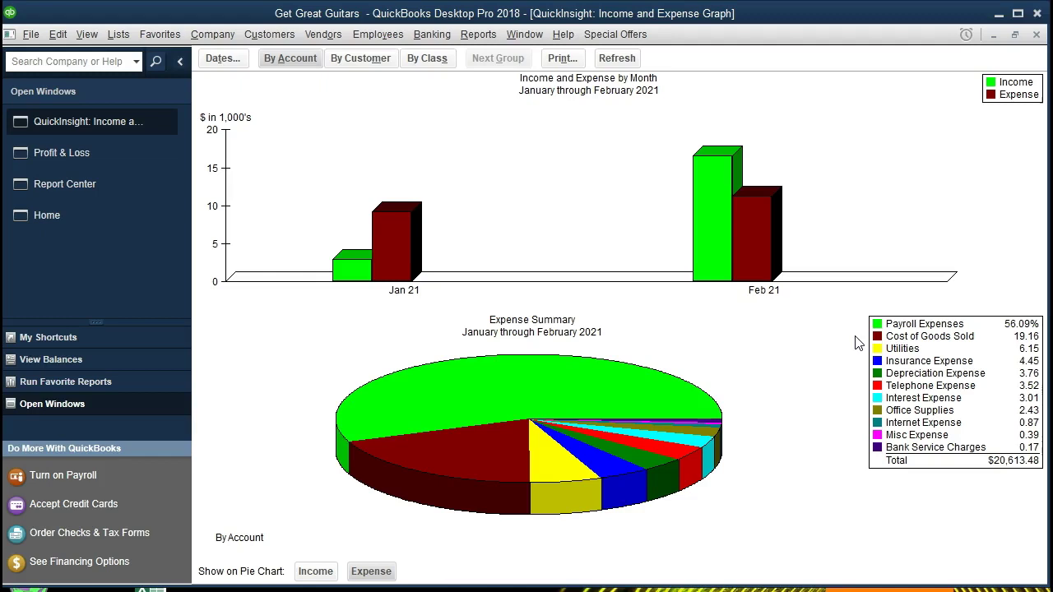
pyautogui.click(87, 158)
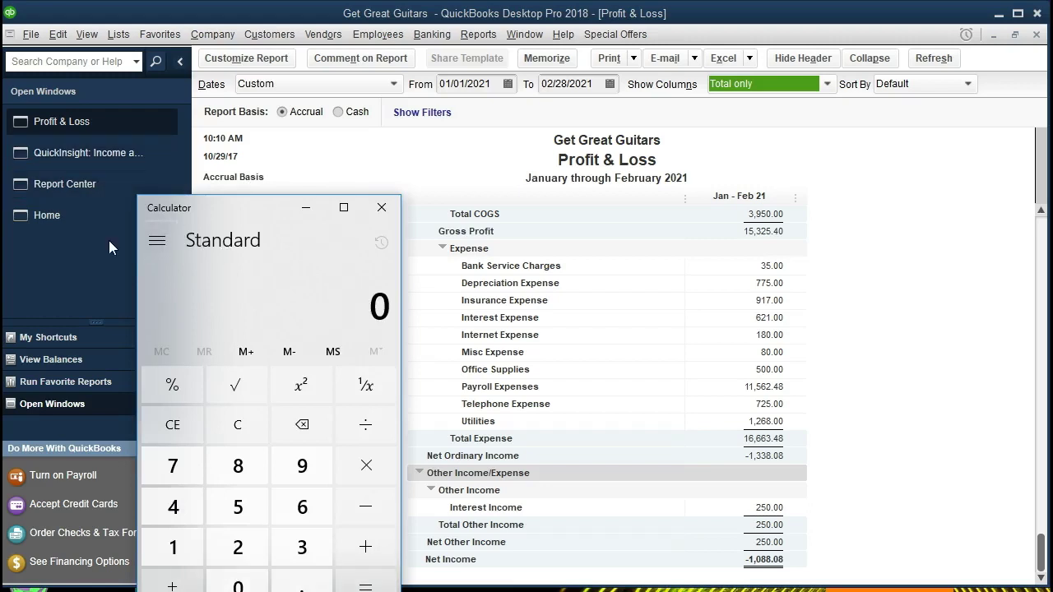
# - In Calculator, add the 3950 cost of goods sold to the 16663.48 total expense, and return to the Income and Expense Graph
pyautogui.write('16,6')
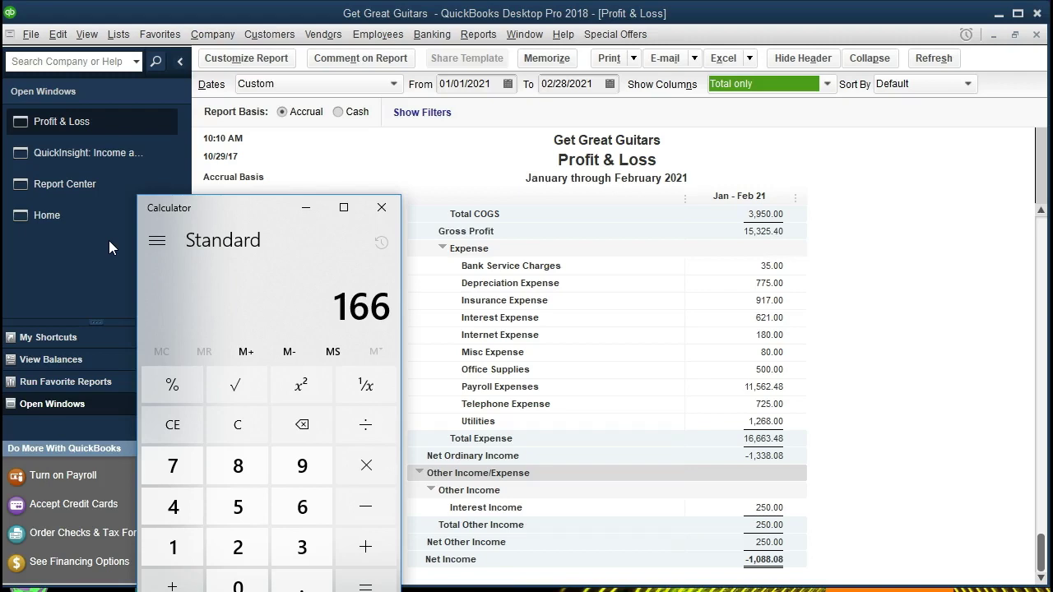
pyautogui.write('63.48')
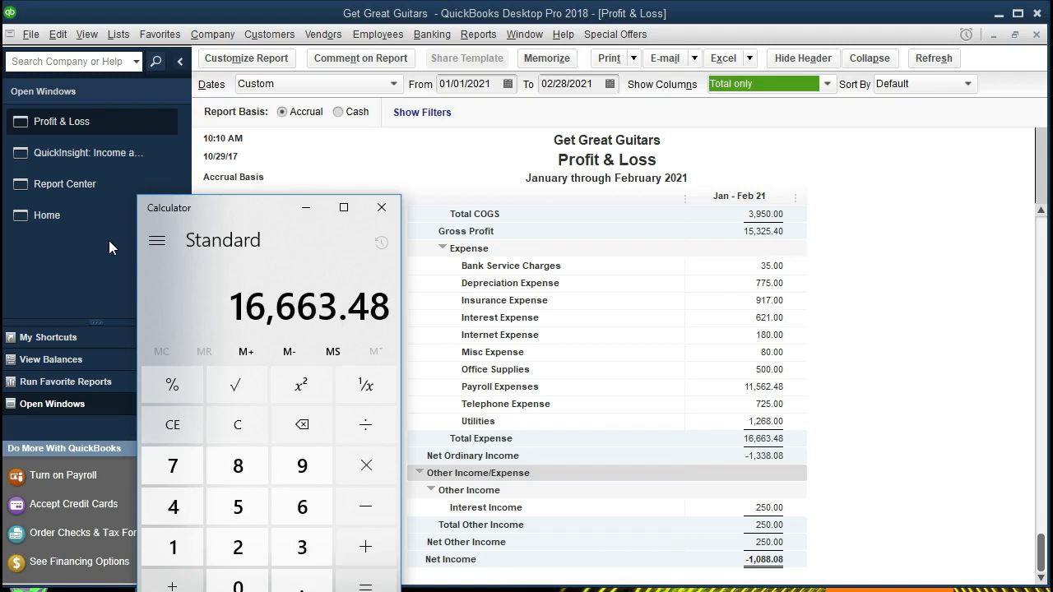
pyautogui.press('+')
pyautogui.write('3950')
pyautogui.press('Return')
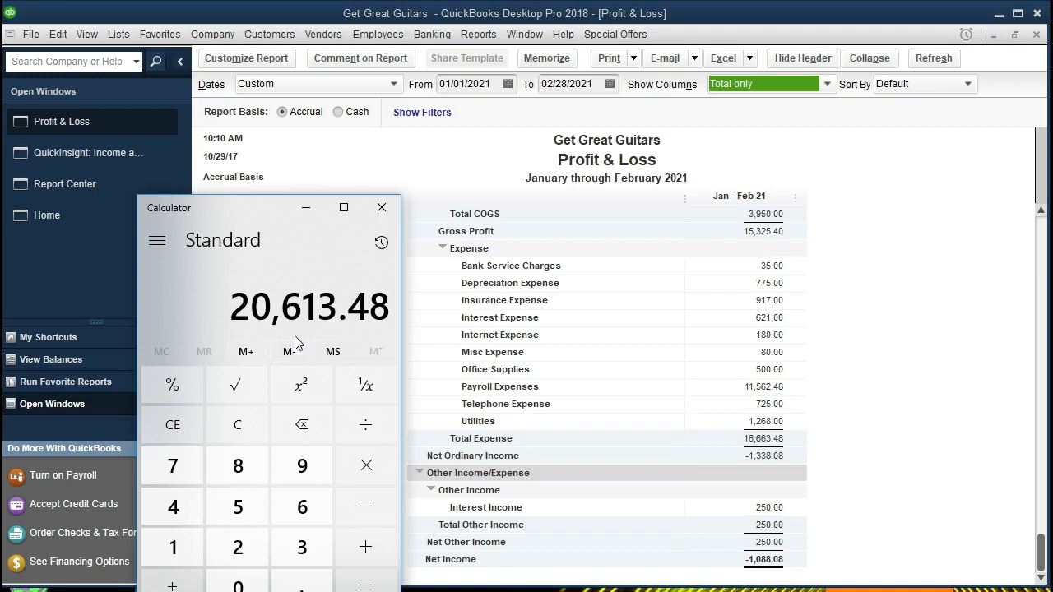
pyautogui.click(84, 157)
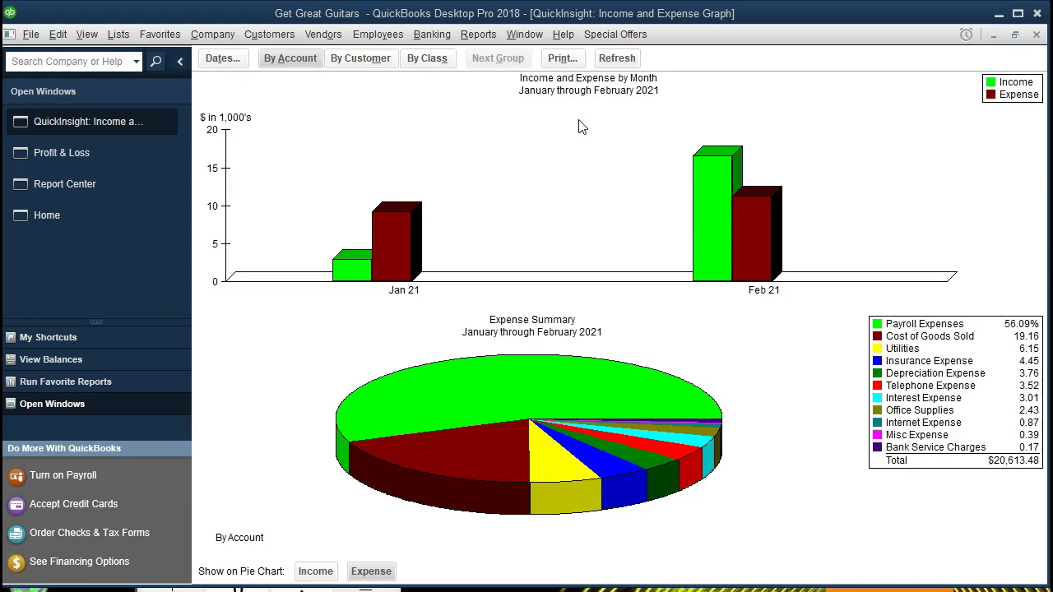
# - Print the Income and Expense Graph in portrait with the CutePDF Writer printer
pyautogui.click(564, 59)
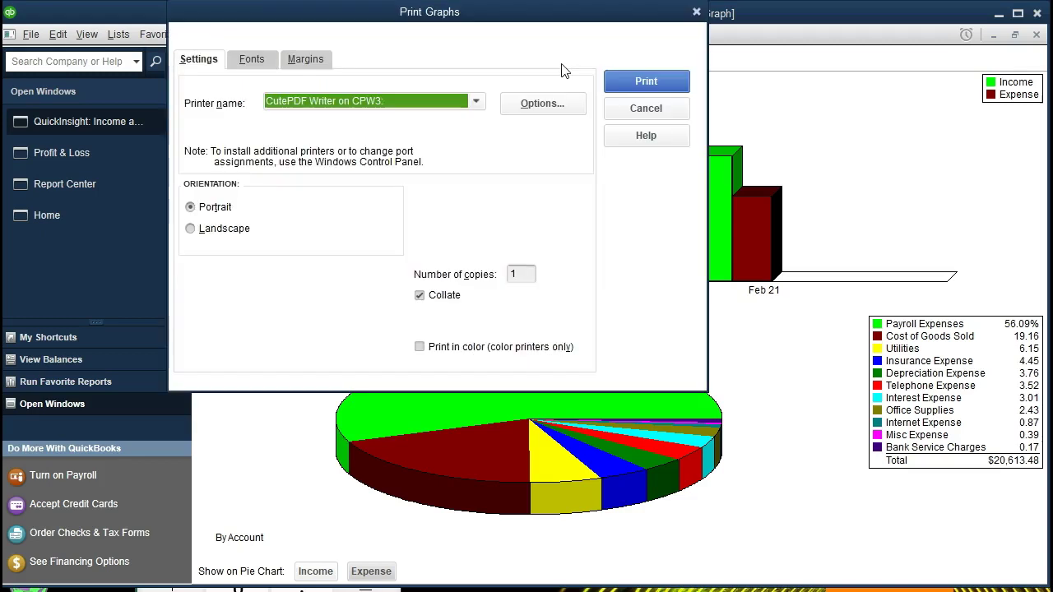
pyautogui.click(475, 102)
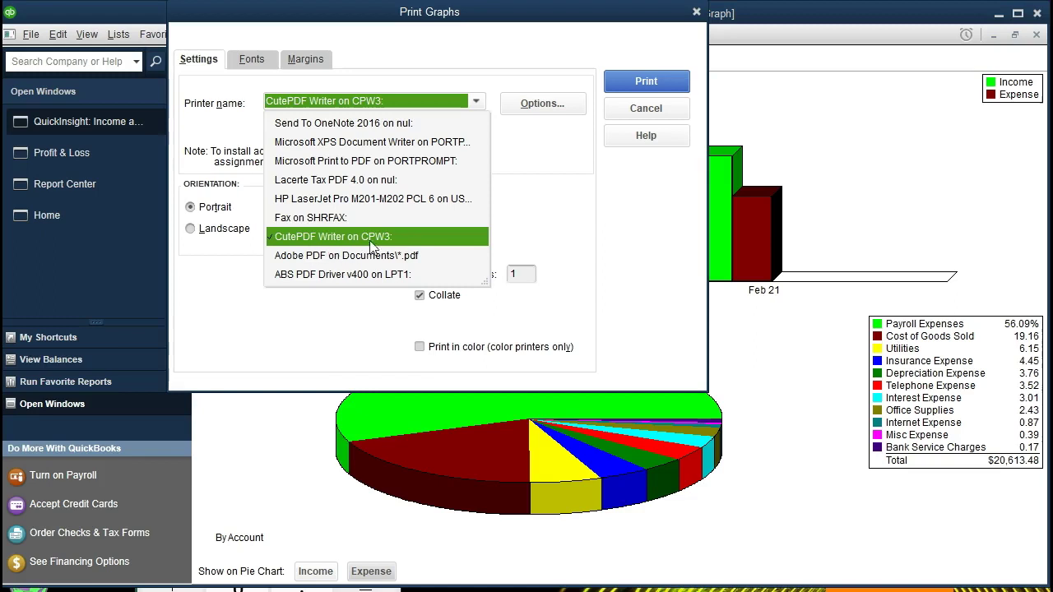
pyautogui.click(406, 236)
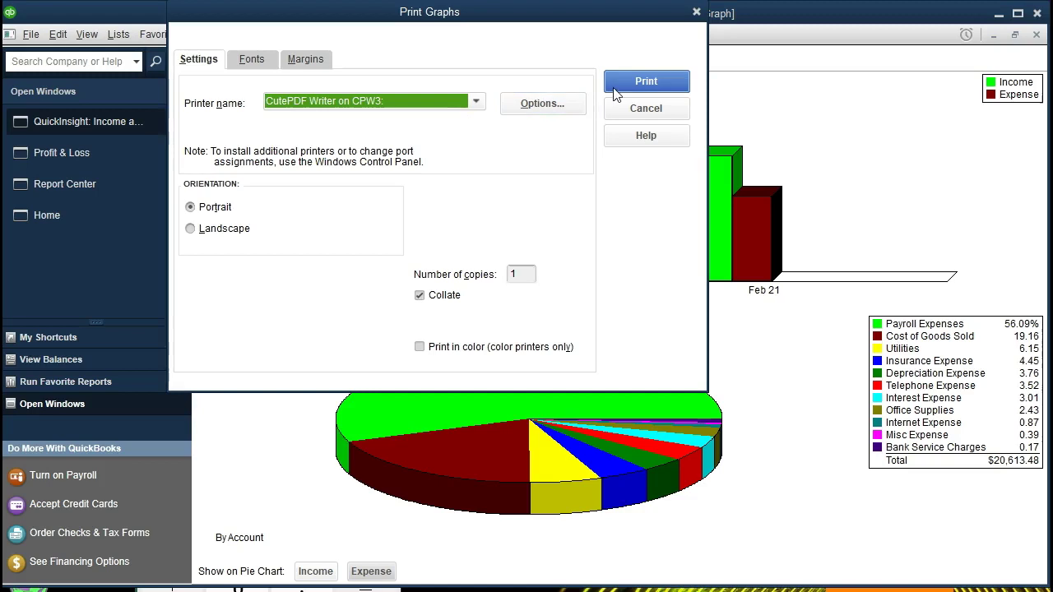
pyautogui.click(645, 81)
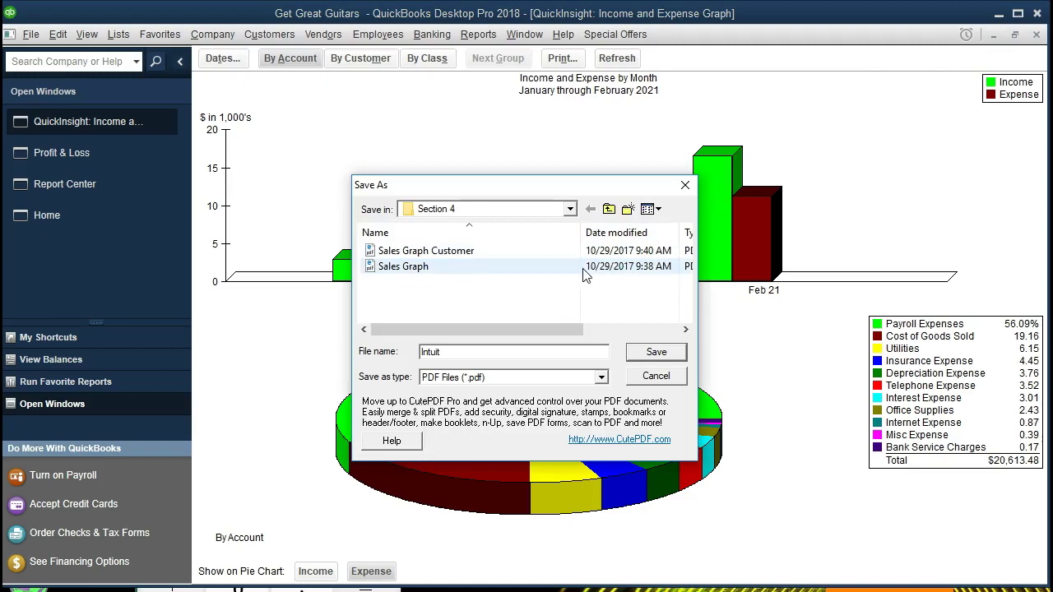
# - Save the PDF as Expense Graph in the Section 4 folder and look over the resulting document
pyautogui.moveTo(473, 351); pyautogui.dragTo(347, 348)
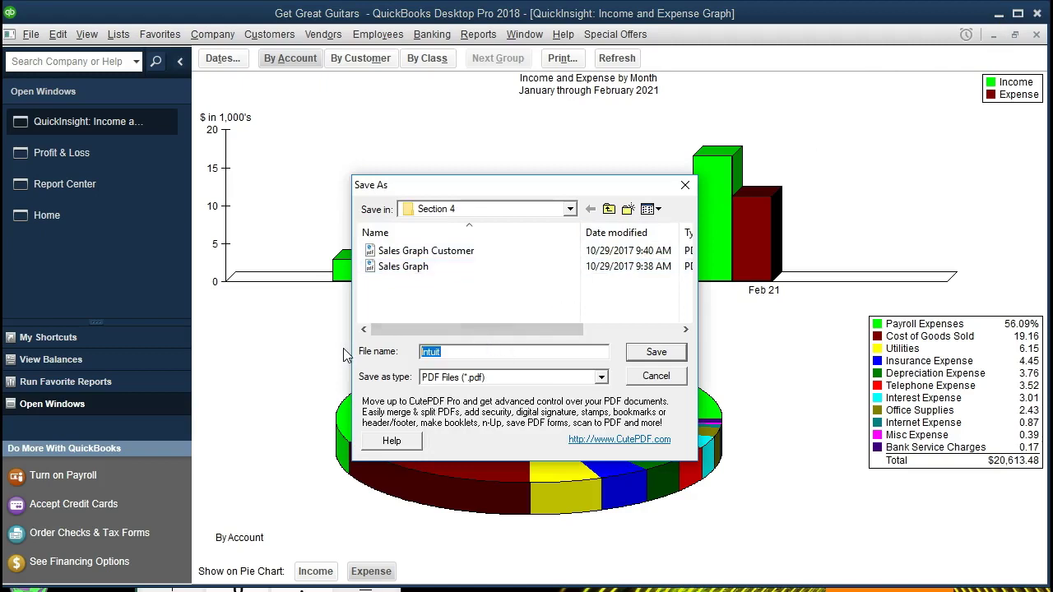
pyautogui.write('Expense Graph')
pyautogui.click(656, 352)
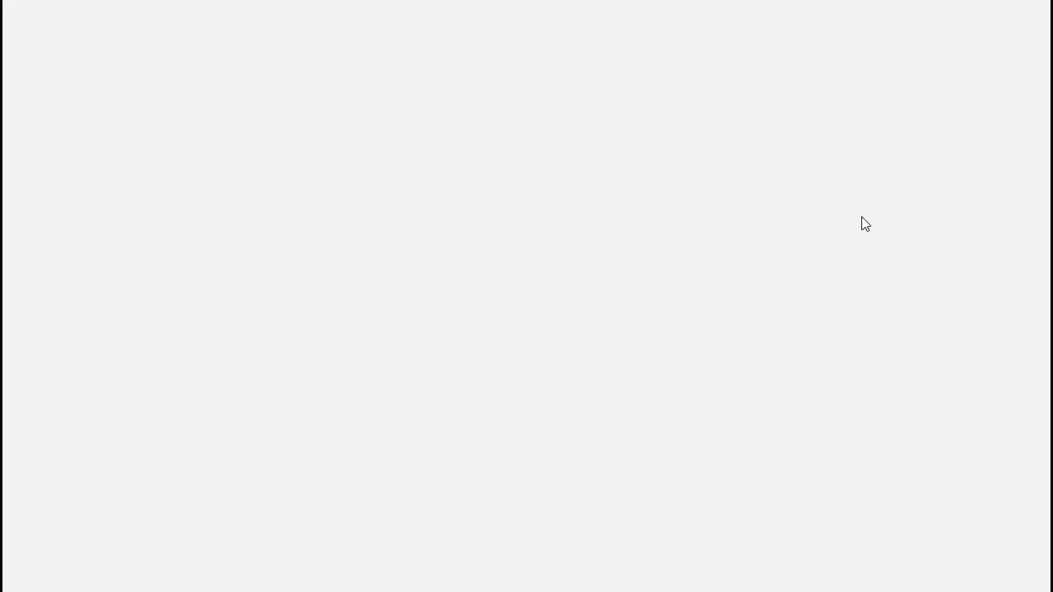
pyautogui.scroll(-2, 836, 278)
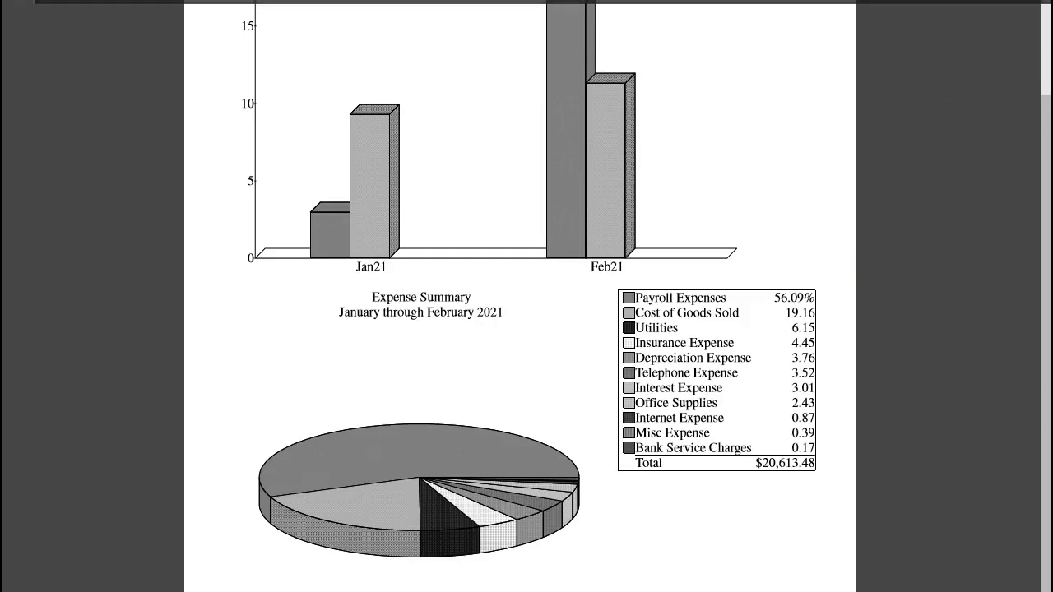
# - Switch to Word, insert a screen clipping of the Expense Summary pie chart with its legend, and return to QuickBooks
pyautogui.hotkey('alt', 'F4')
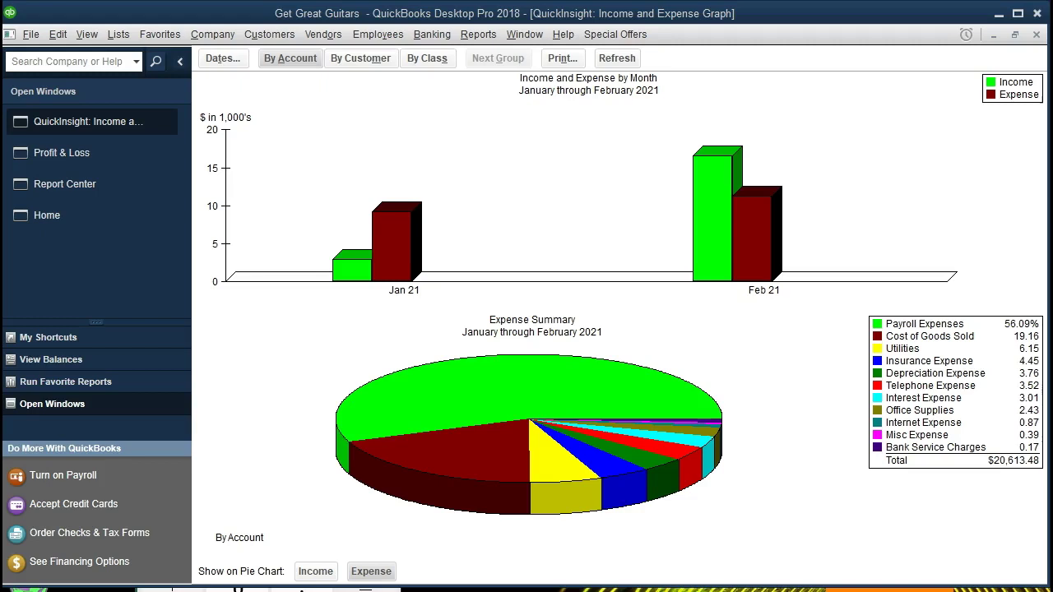
pyautogui.moveTo(1052, 46); pyautogui.dragTo(445, 34)
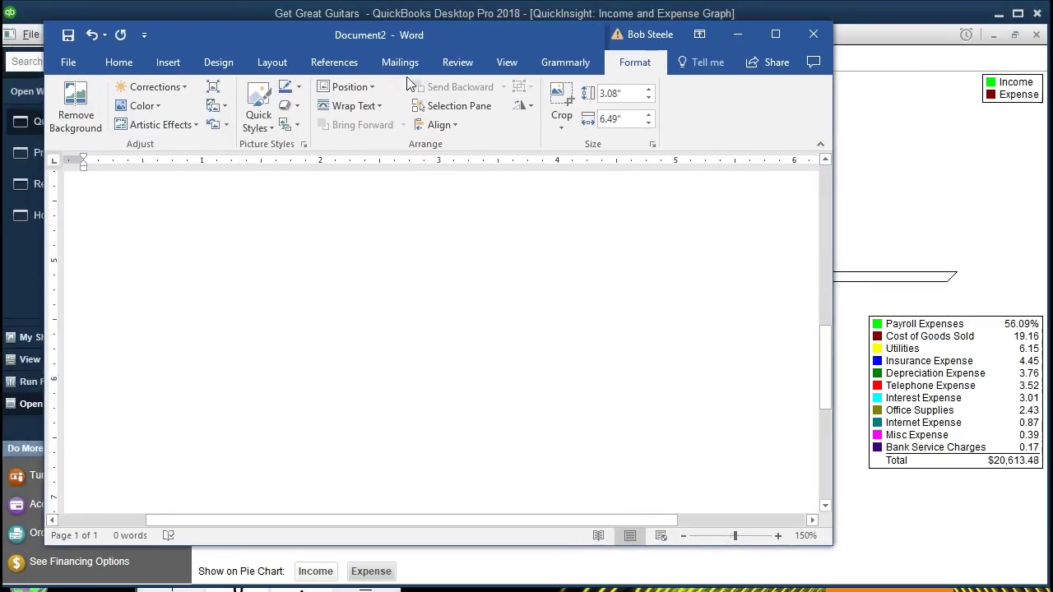
pyautogui.click(167, 64)
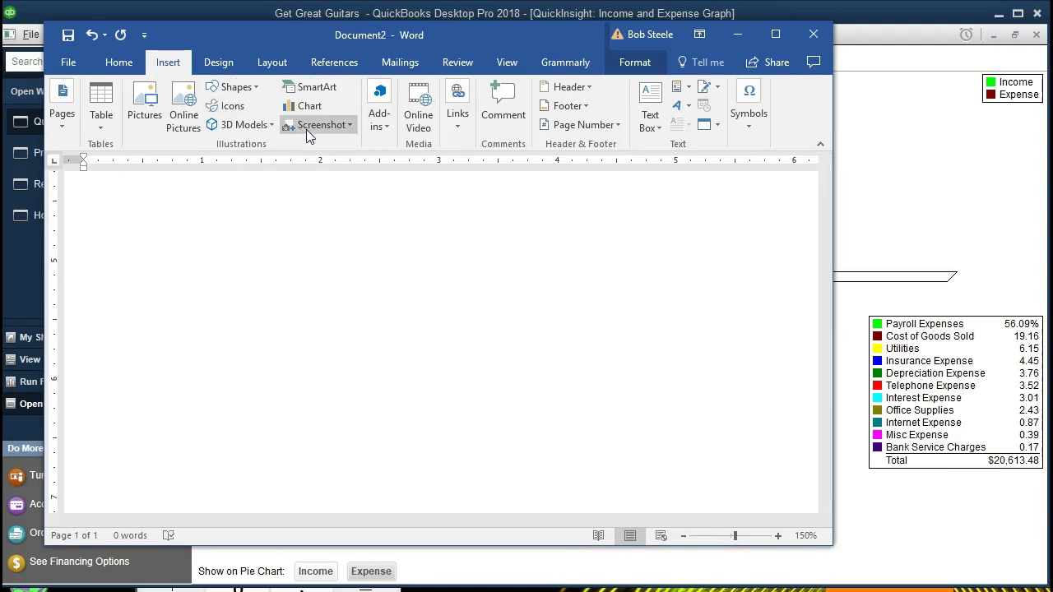
pyautogui.click(347, 129)
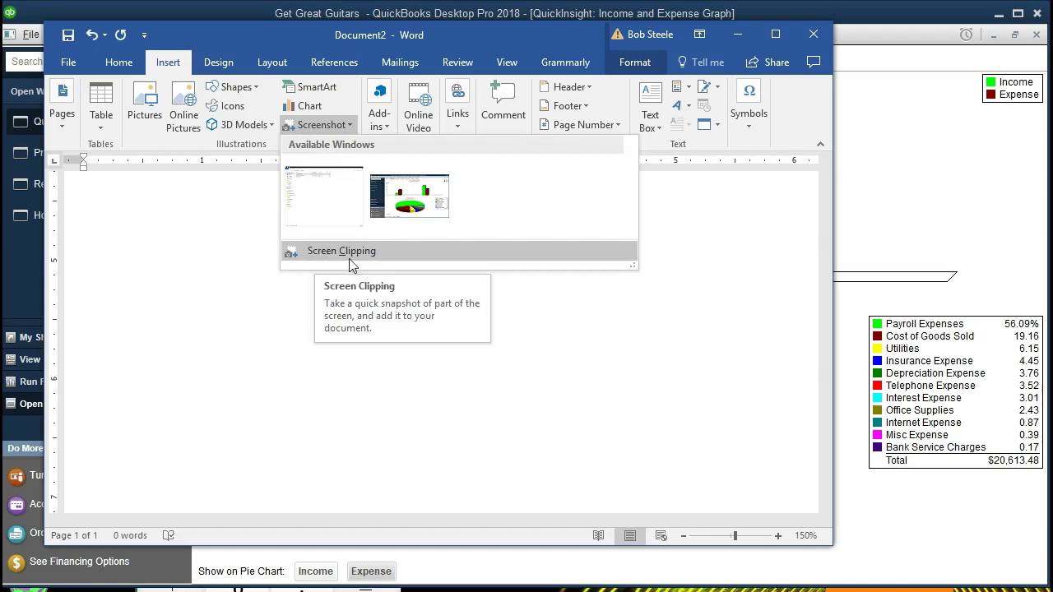
pyautogui.click(380, 265)
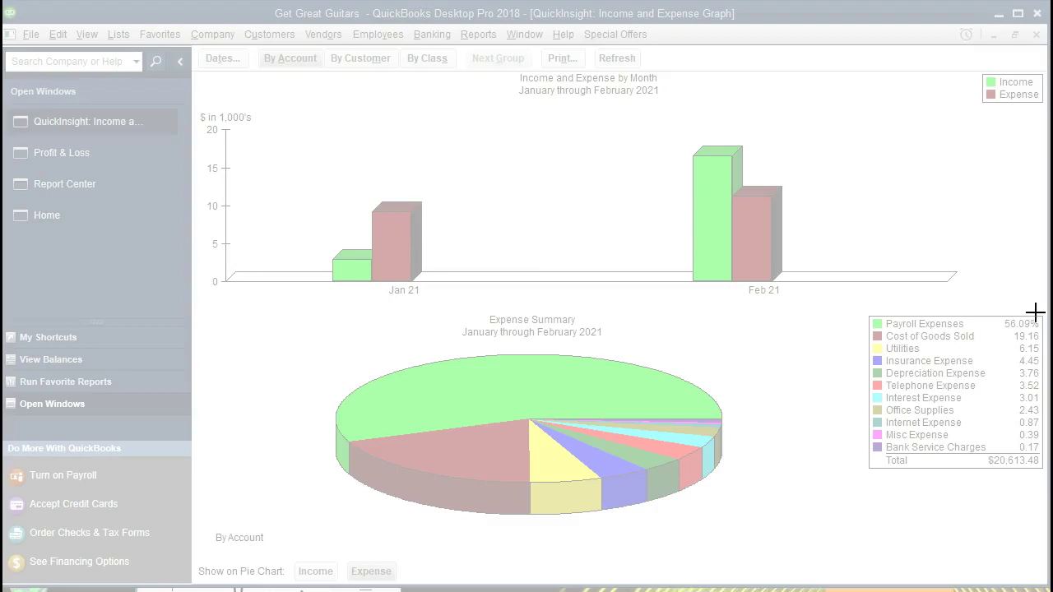
pyautogui.moveTo(1034, 311); pyautogui.dragTo(279, 531)
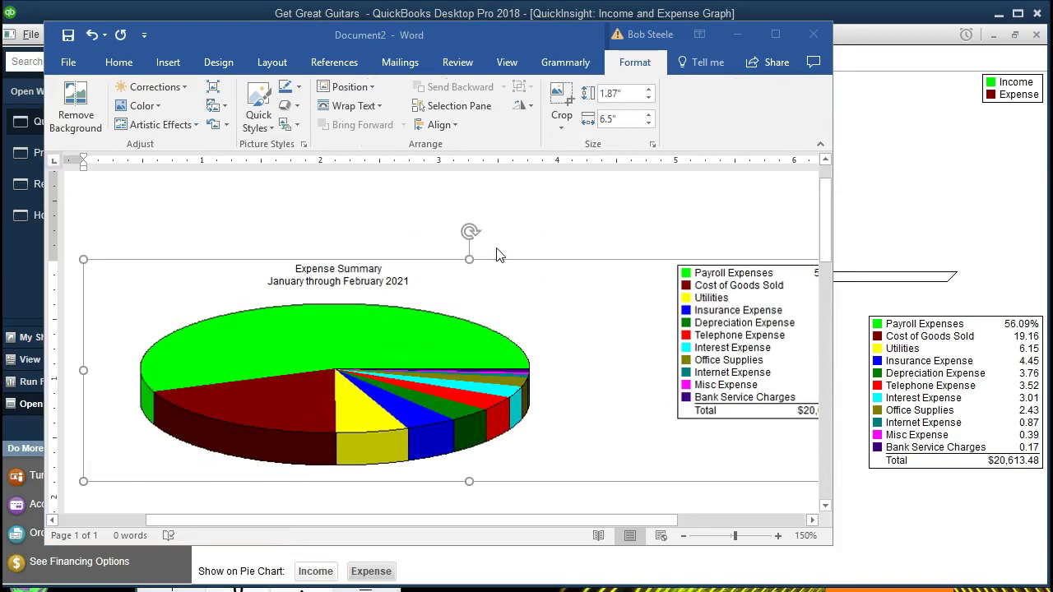
pyautogui.moveTo(500, 38); pyautogui.dragTo(1052, 77)
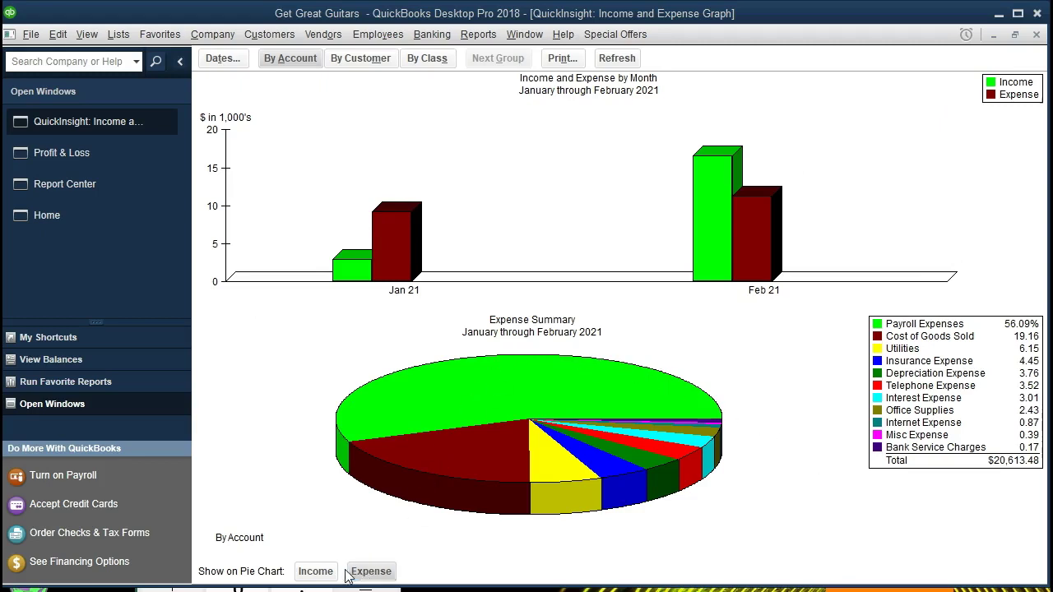
# - Show income on the pie chart and print the graph through CutePDF Writer as Income Graph in the Section 4 folder
pyautogui.click(316, 571)
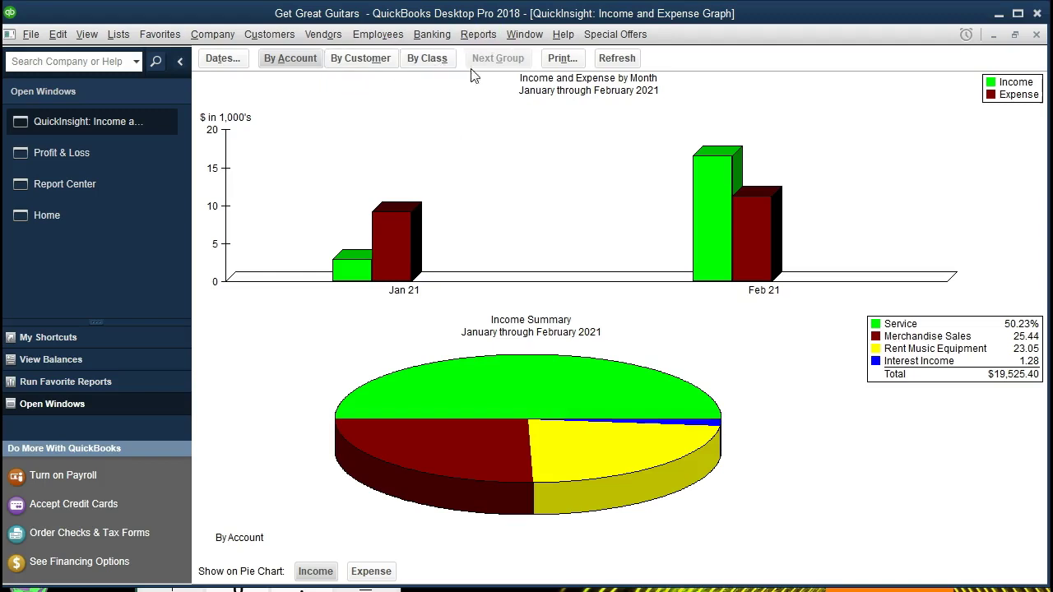
pyautogui.click(562, 58)
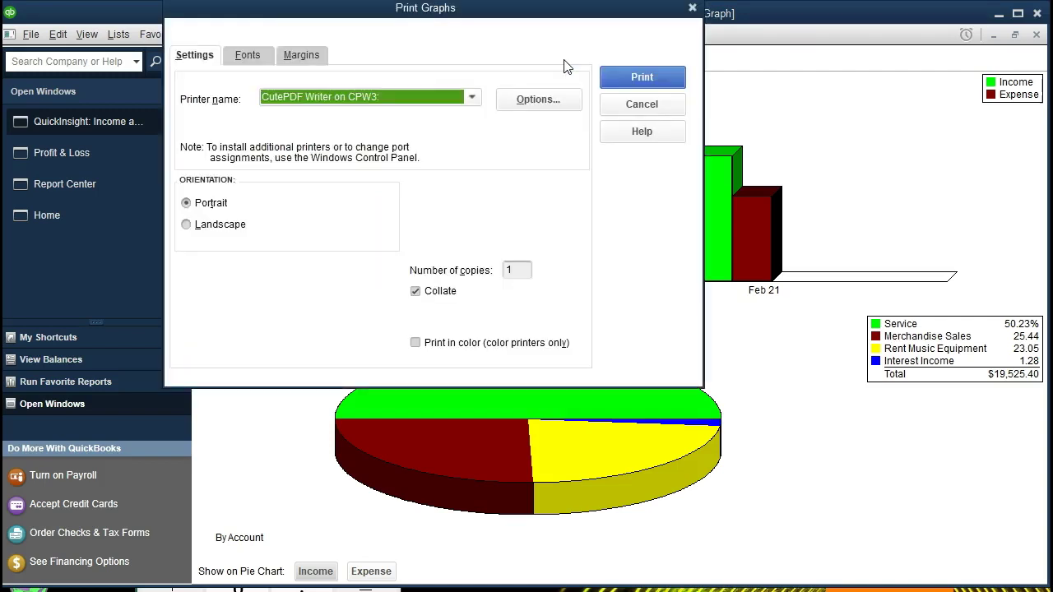
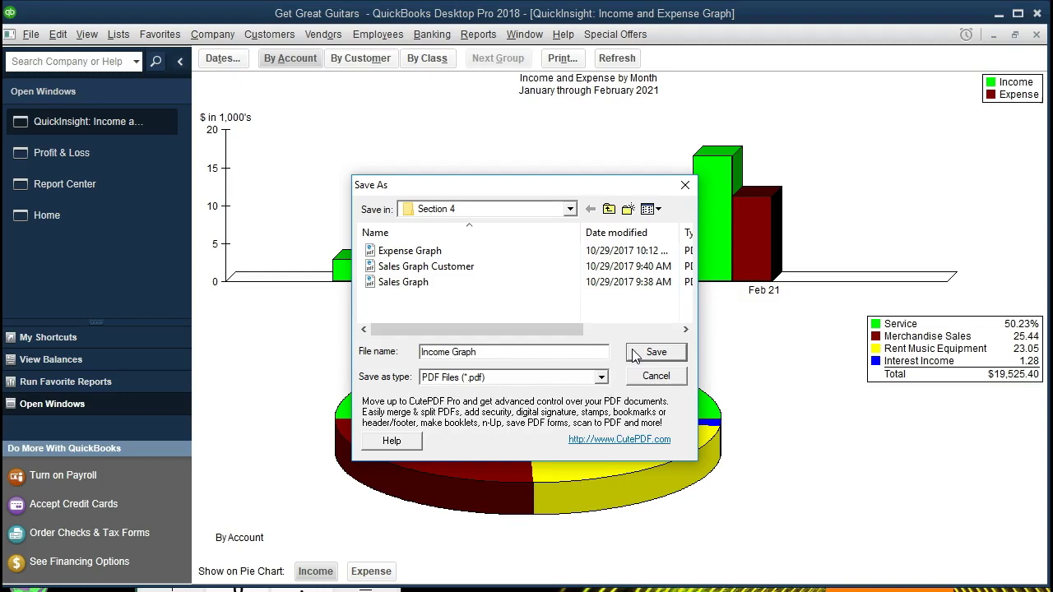
pyautogui.click(656, 352)
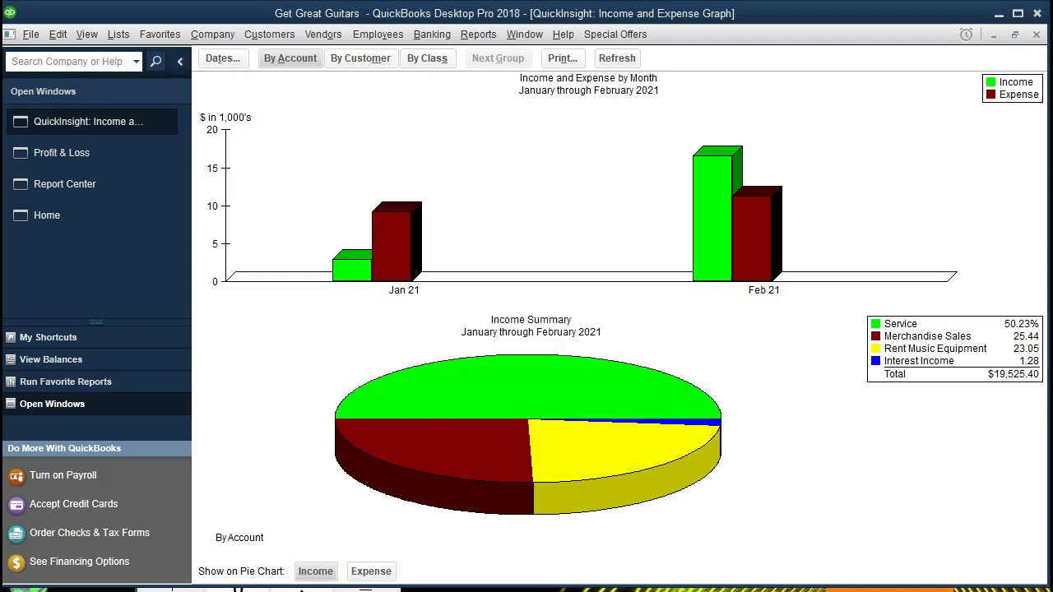
pyautogui.press('super+d')
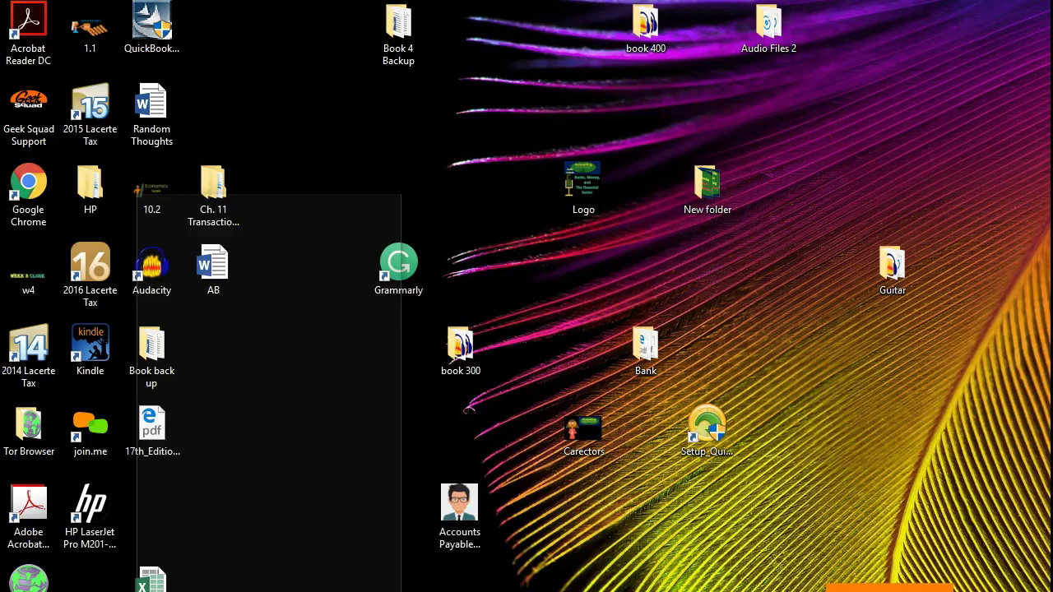
pyautogui.press('super+d')
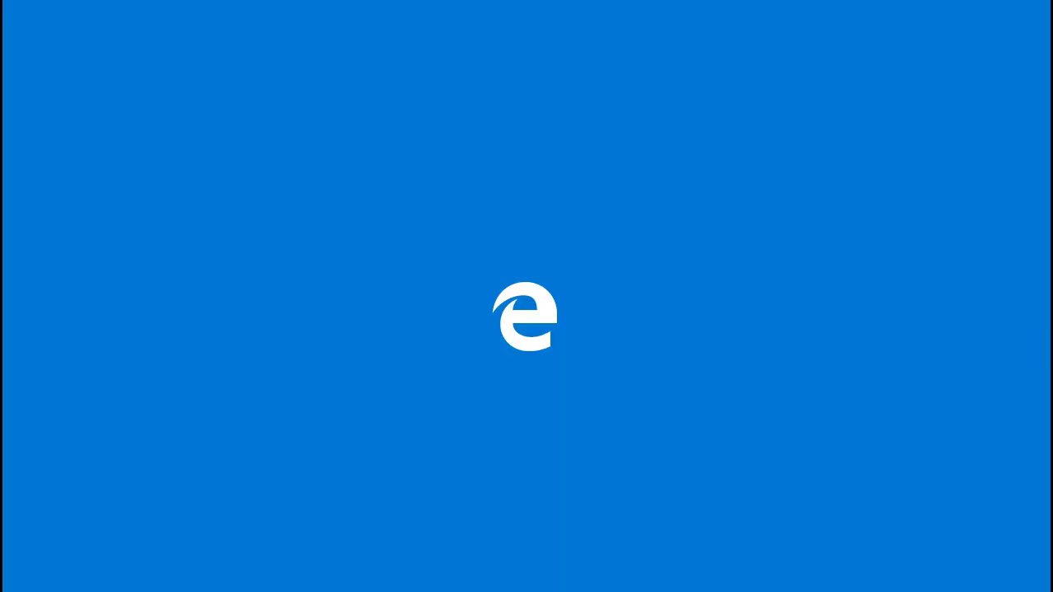
pyautogui.scroll(-3, 836, 332)
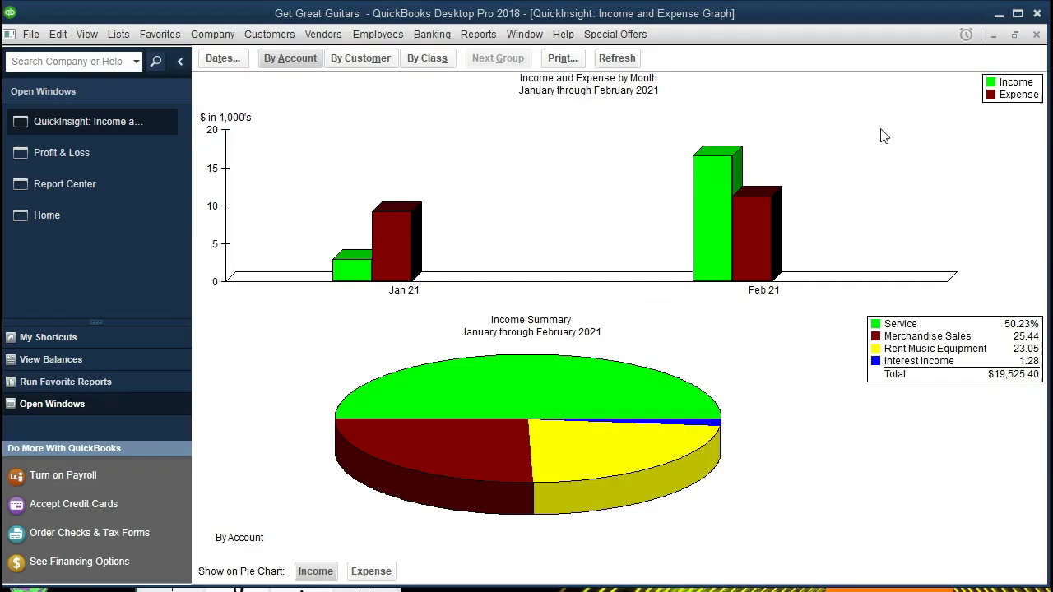
# - Switch the income graph to By Customer and print it in portrait with the CutePDF Writer printer
pyautogui.click(370, 59)
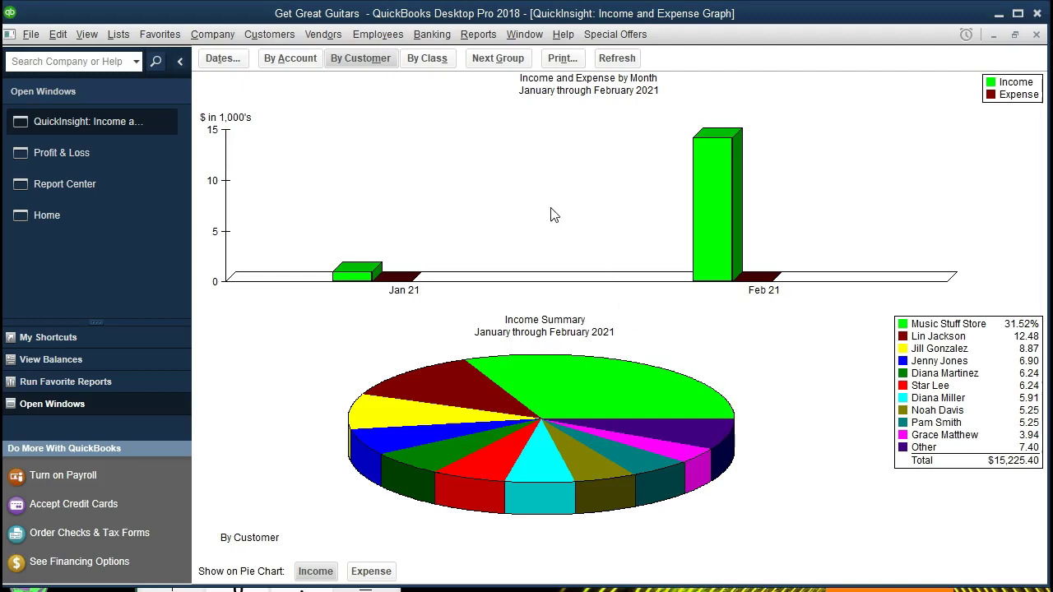
pyautogui.click(563, 58)
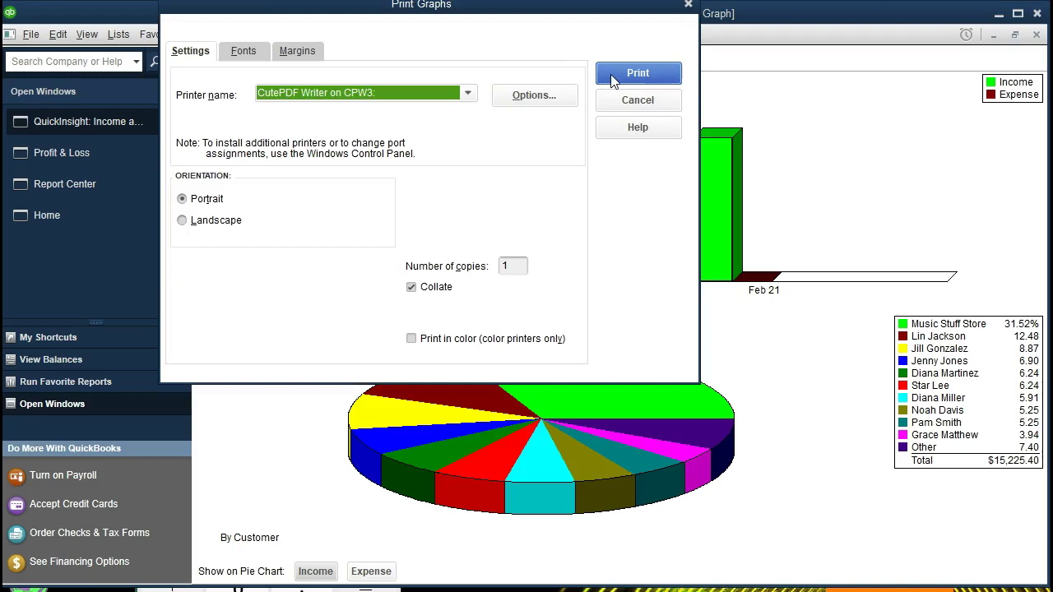
pyautogui.click(638, 73)
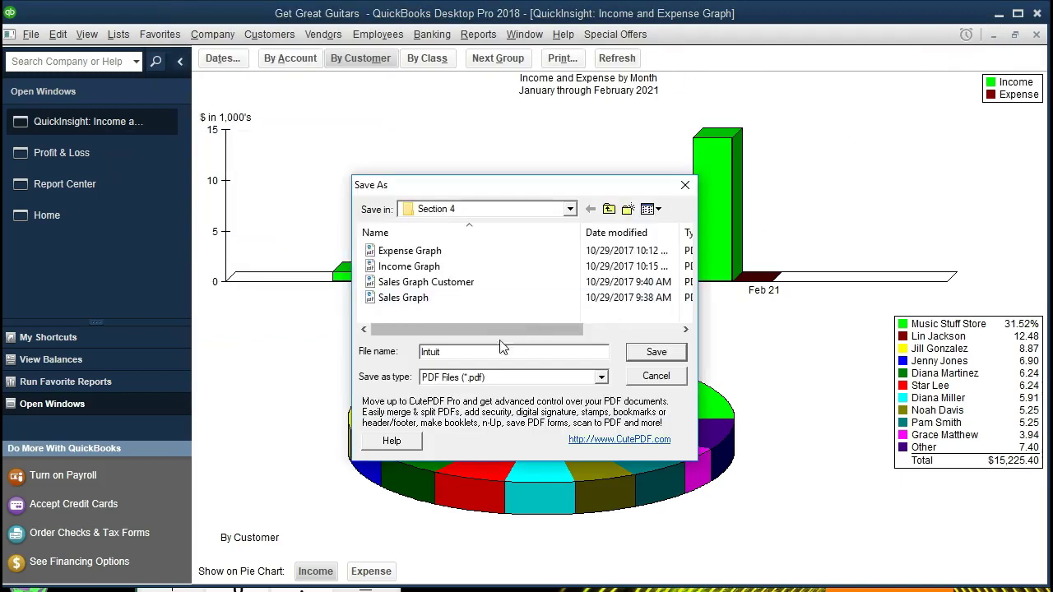
# - Save the PDF as Income Graph by Customer in the Section 4 folder, look it over, and return to QuickBooks
pyautogui.moveTo(481, 351); pyautogui.dragTo(399, 351)
pyautogui.click(409, 266)
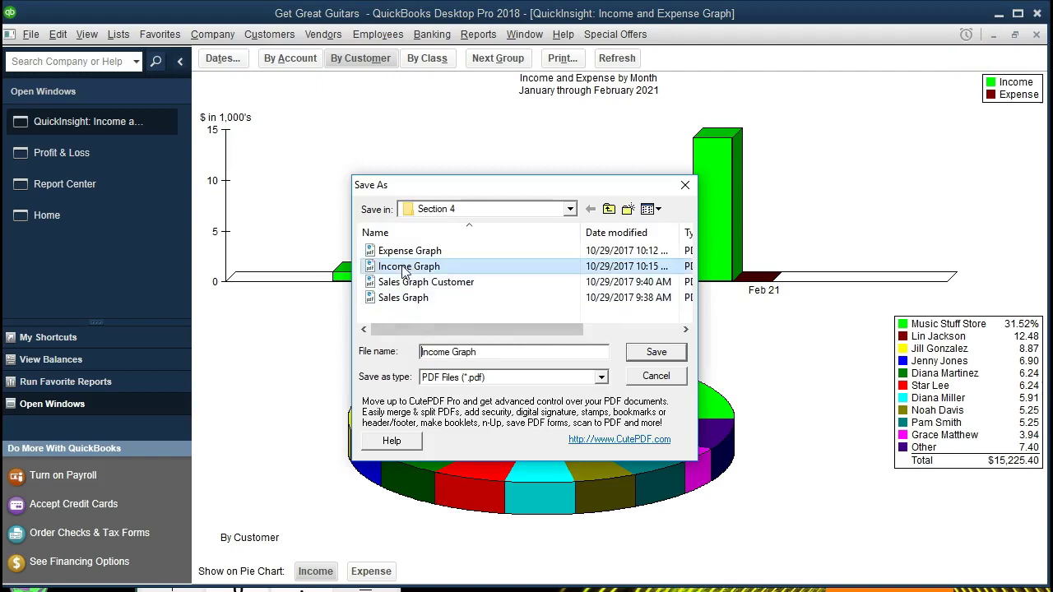
pyautogui.click(491, 352)
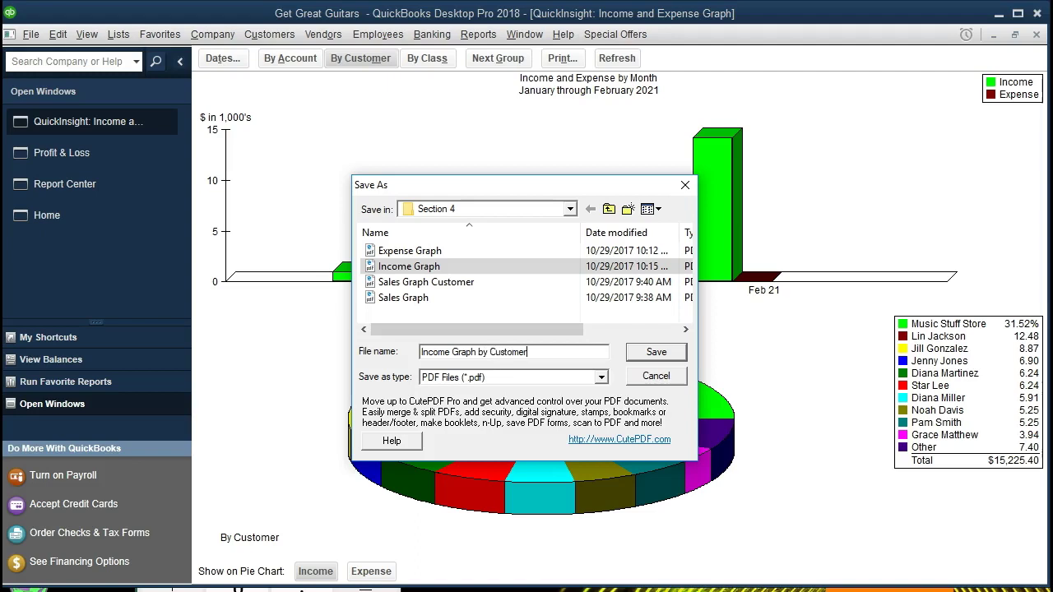
pyautogui.click(655, 352)
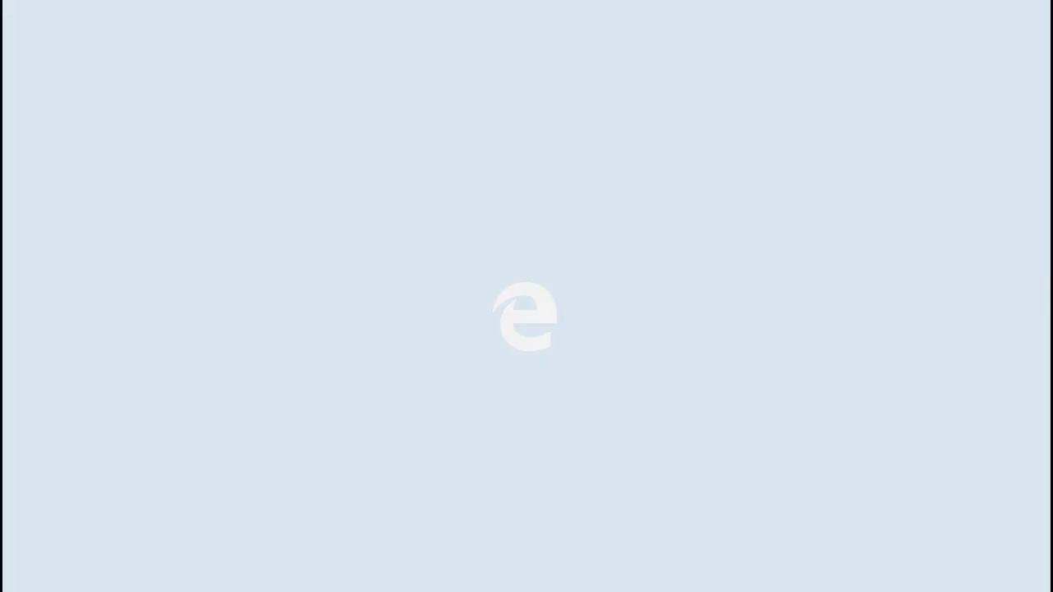
pyautogui.scroll(-2, 915, 313)
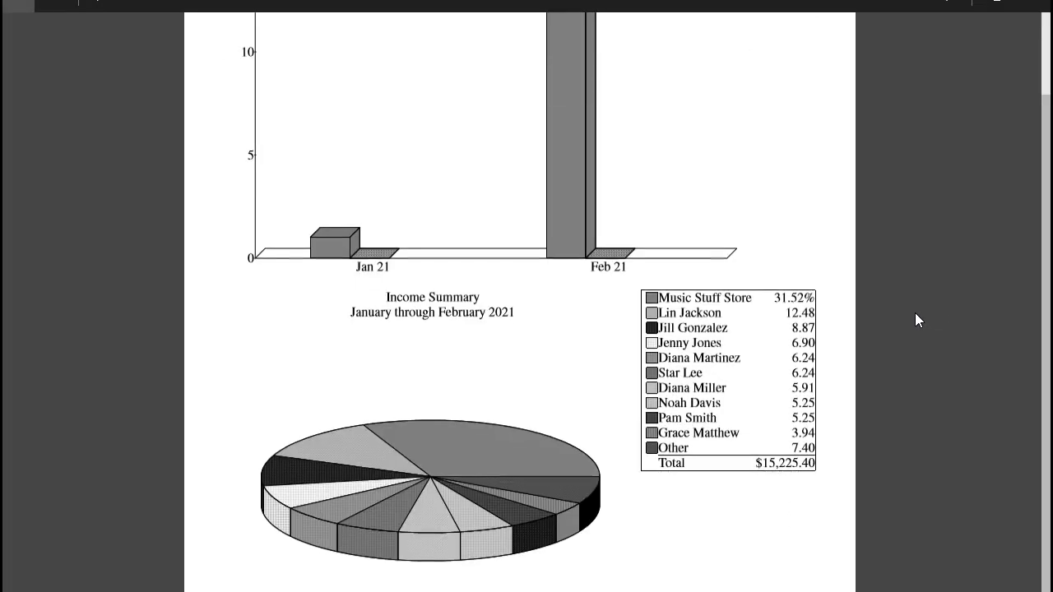
pyautogui.click(300, 589)
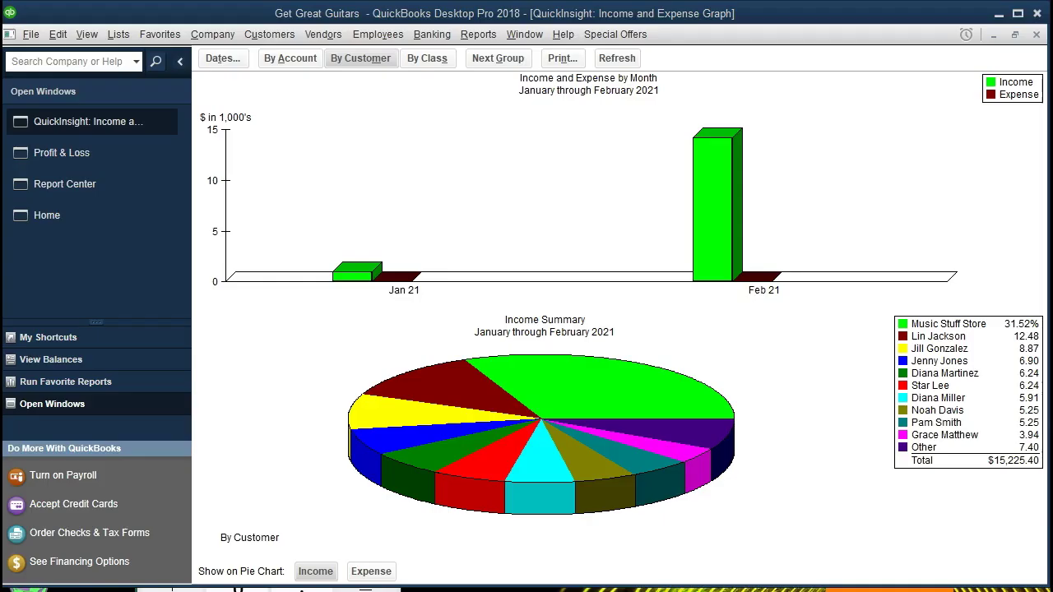
# - Switch to the Word document and add blank space above the Expense Summary picture
pyautogui.click(366, 589)
pyautogui.moveTo(622, 21); pyautogui.dragTo(357, 51)
pyautogui.scroll(-6, 259, 298)
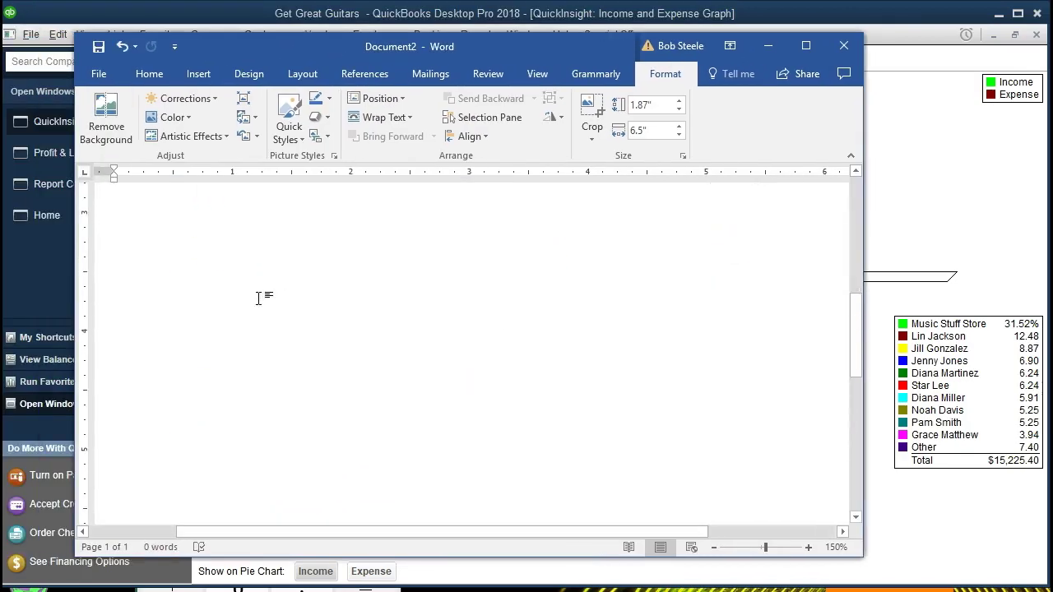
pyautogui.scroll(3, 378, 312)
pyautogui.scroll(-3, 299, 348)
pyautogui.scroll(2, 634, 282)
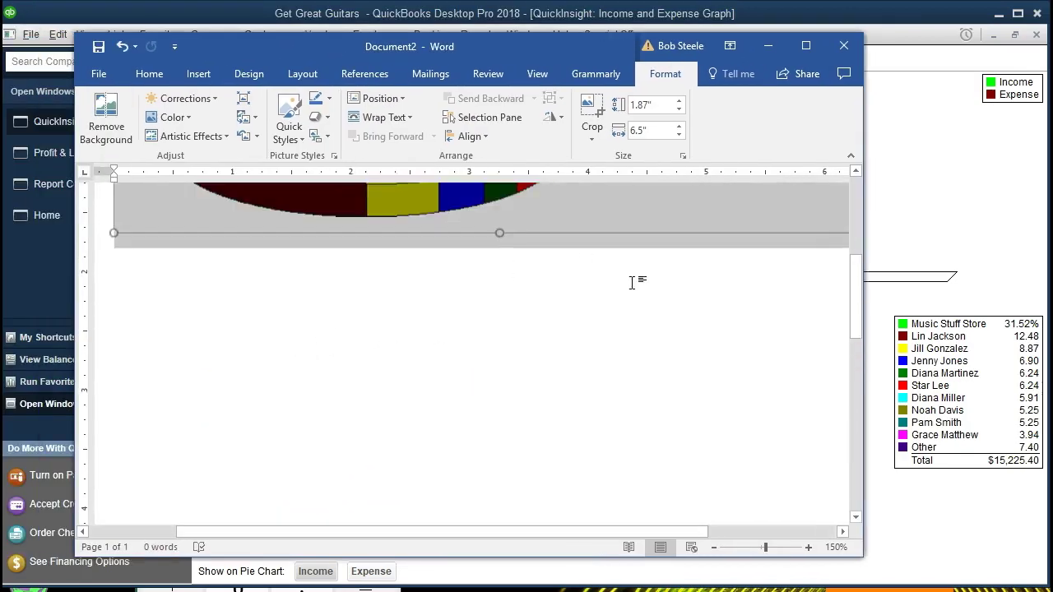
pyautogui.scroll(5, 751, 313)
pyautogui.click(113, 400)
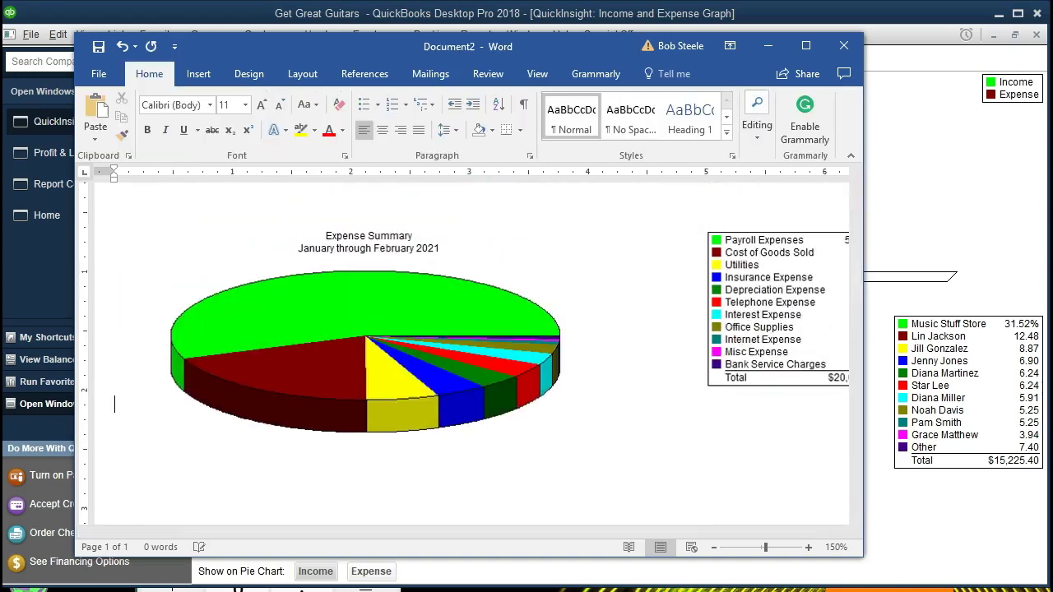
pyautogui.scroll(4, 748, 297)
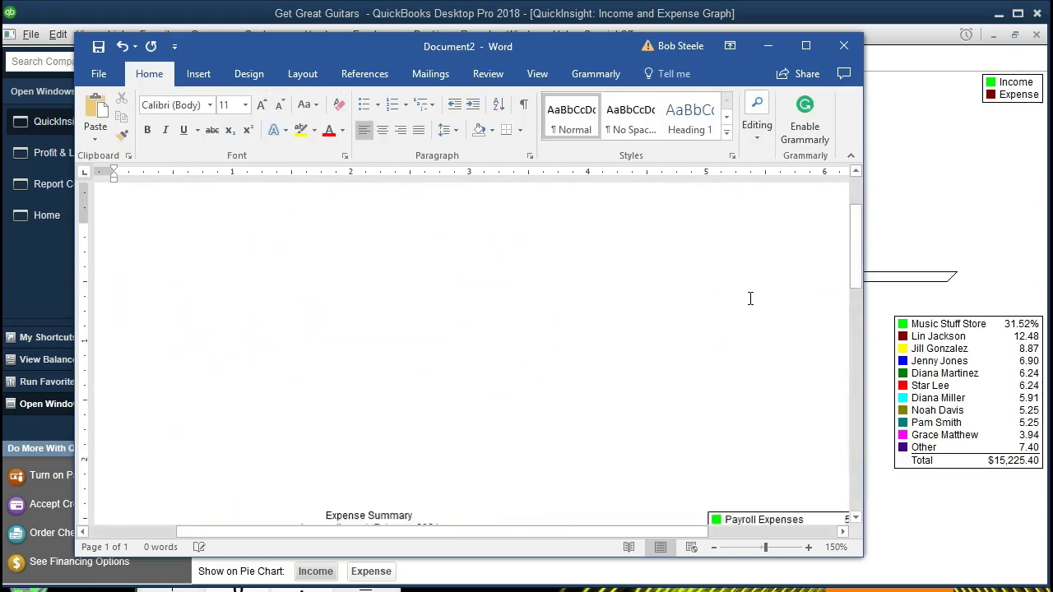
# - Insert a screenshot of the whole QuickBooks window above the Expense Summary picture and enlarge the Word window to view it
pyautogui.click(198, 76)
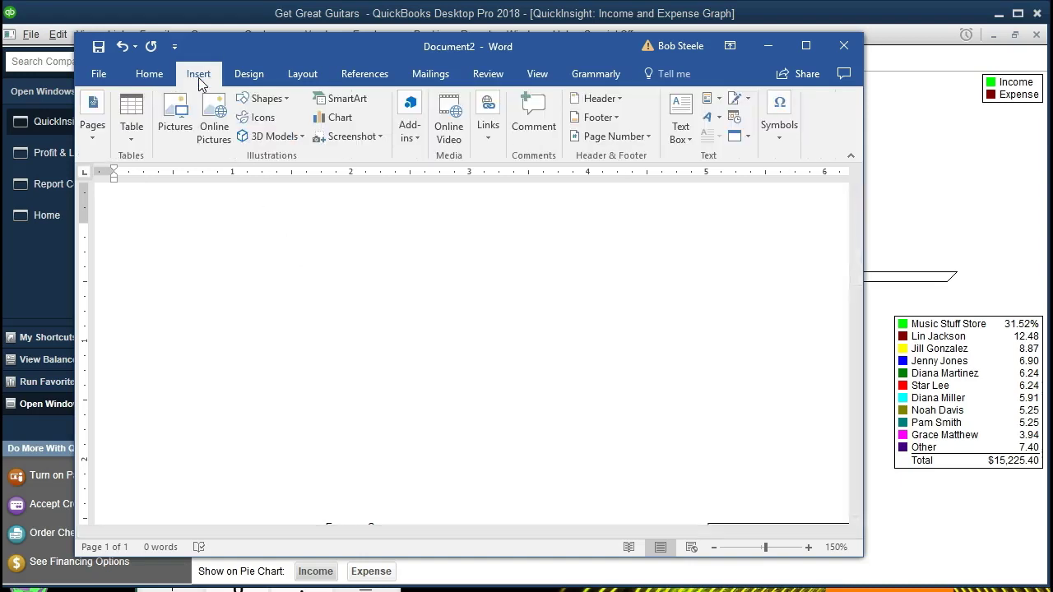
pyautogui.click(379, 137)
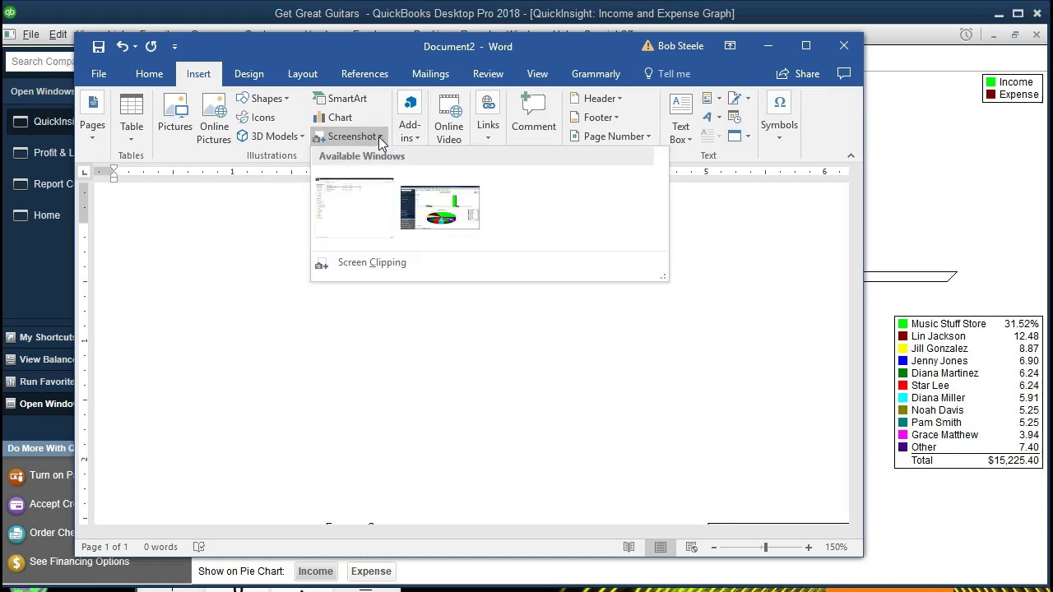
pyautogui.click(433, 201)
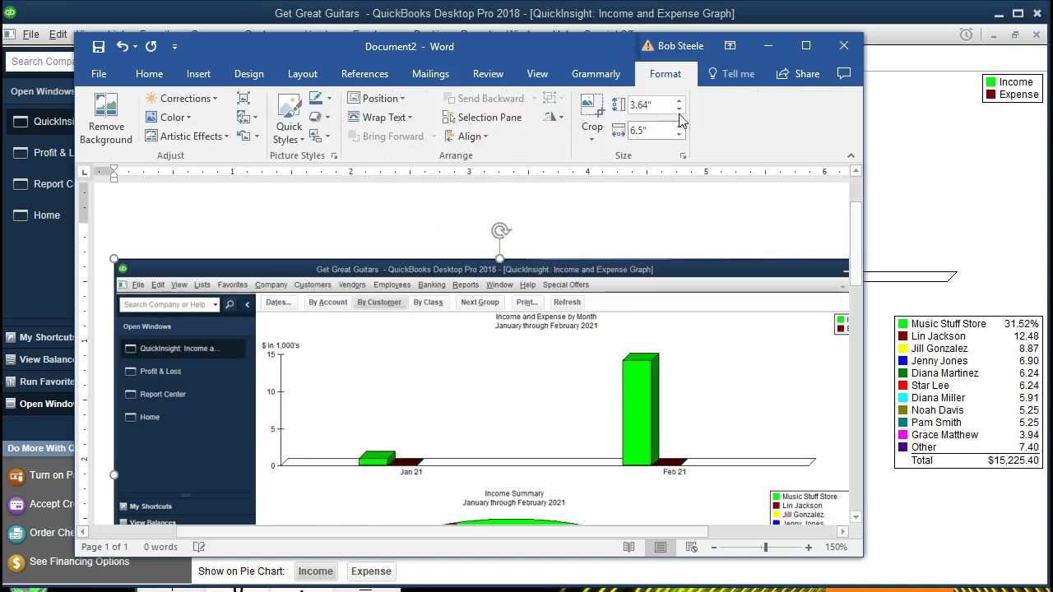
pyautogui.moveTo(862, 556); pyautogui.dragTo(991, 579)
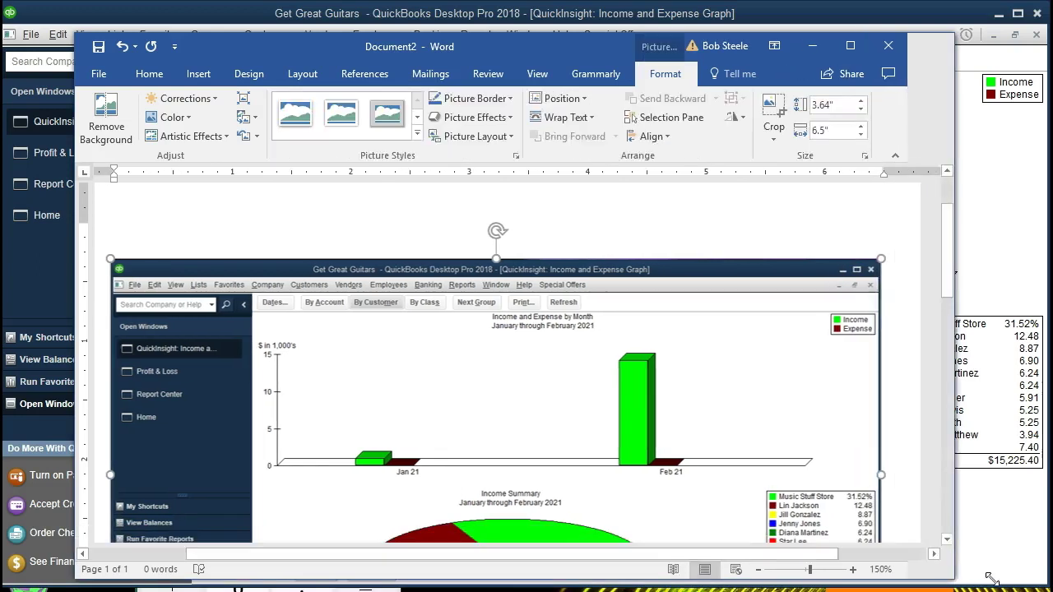
pyautogui.scroll(-2, 630, 437)
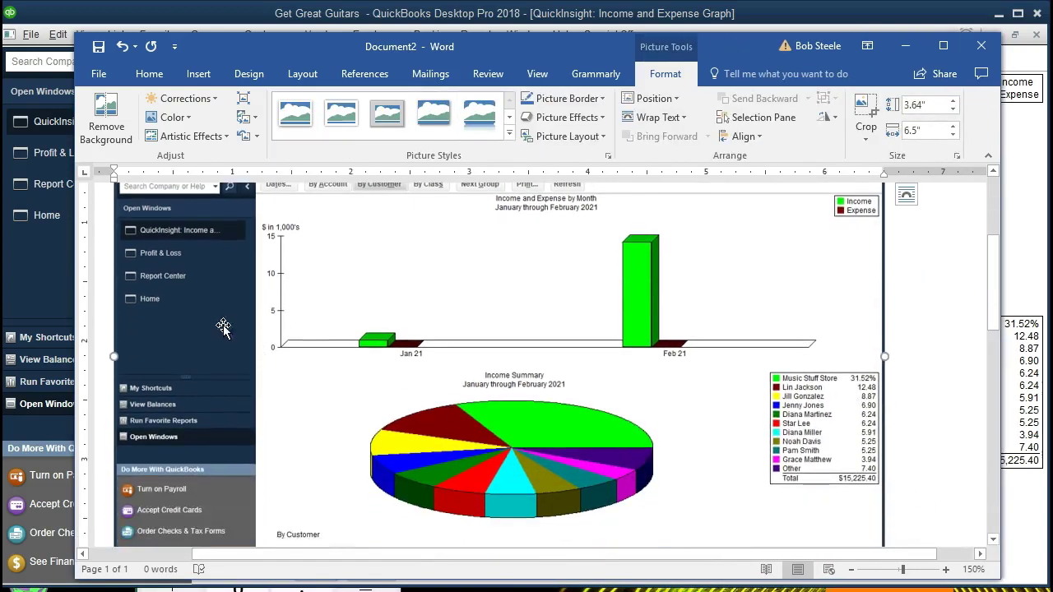
pyautogui.scroll(2, 395, 357)
pyautogui.scroll(-1, 444, 329)
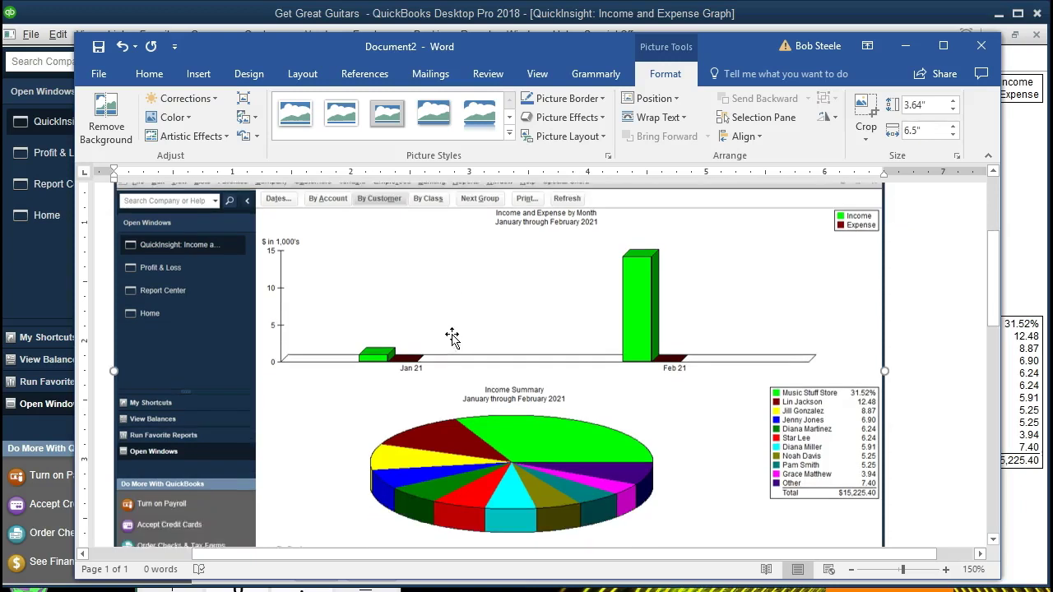
pyautogui.scroll(-1, 452, 338)
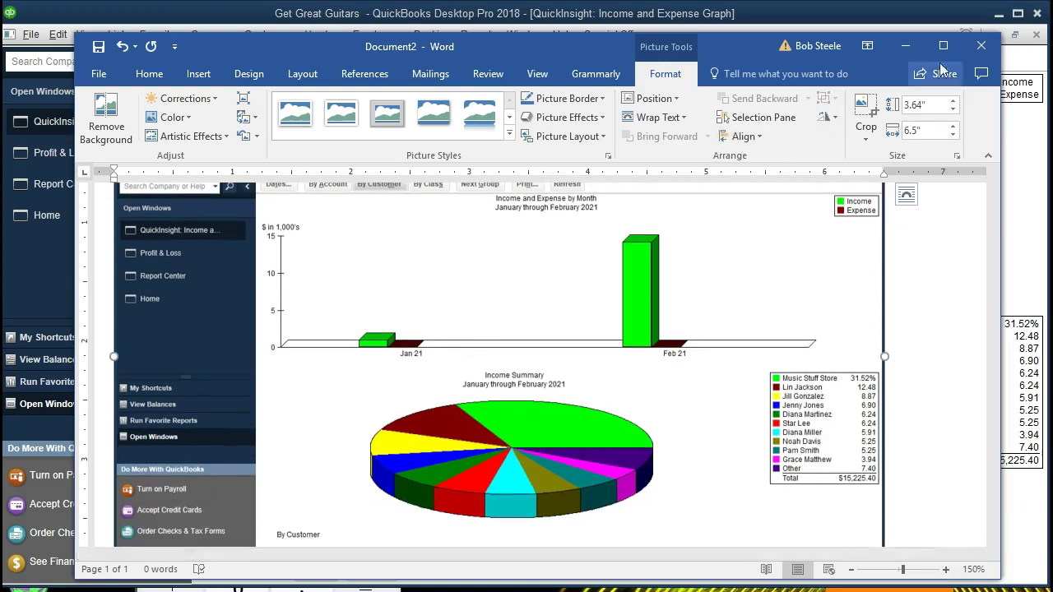
pyautogui.moveTo(1001, 33); pyautogui.dragTo(1011, 2)
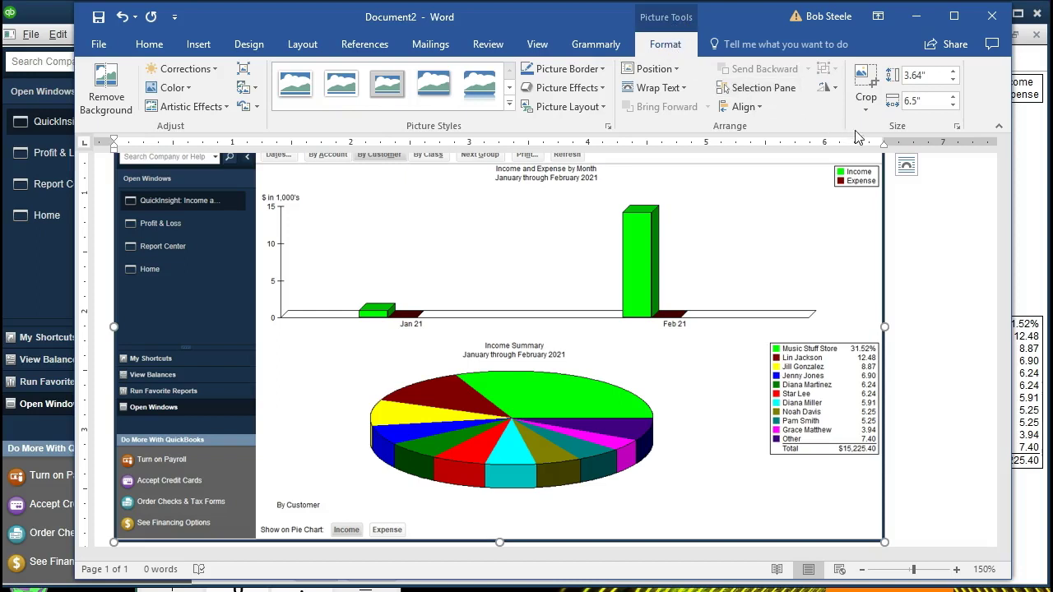
# - Crop the QuickBooks sidebar and top bars off the screenshot, leaving a picture about 5.28" wide and 3.2" high
pyautogui.click(868, 100)
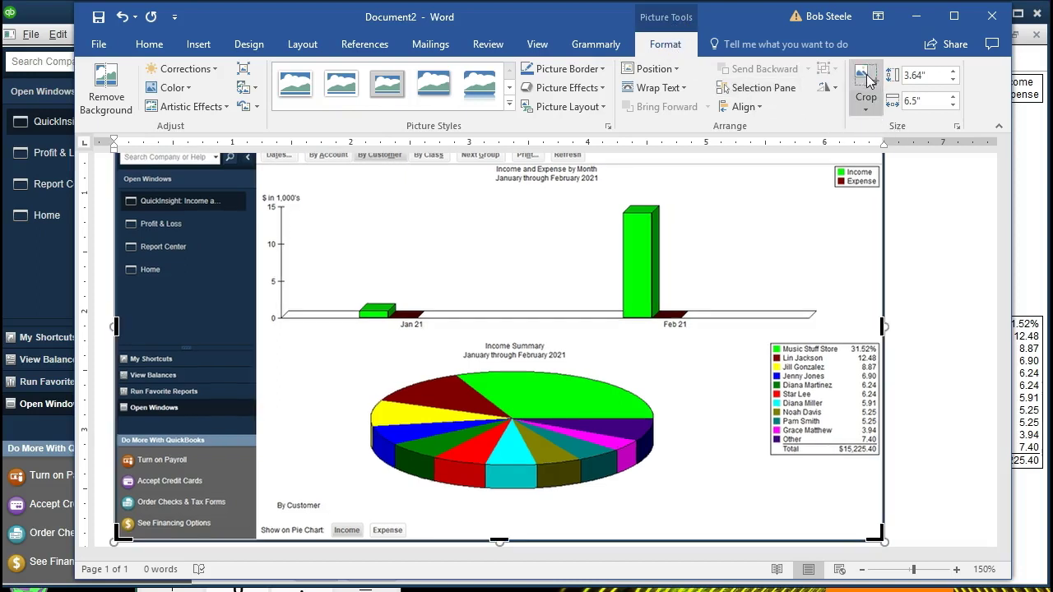
pyautogui.moveTo(138, 325); pyautogui.dragTo(260, 327)
pyautogui.scroll(3, 387, 393)
pyautogui.moveTo(429, 230); pyautogui.dragTo(436, 282)
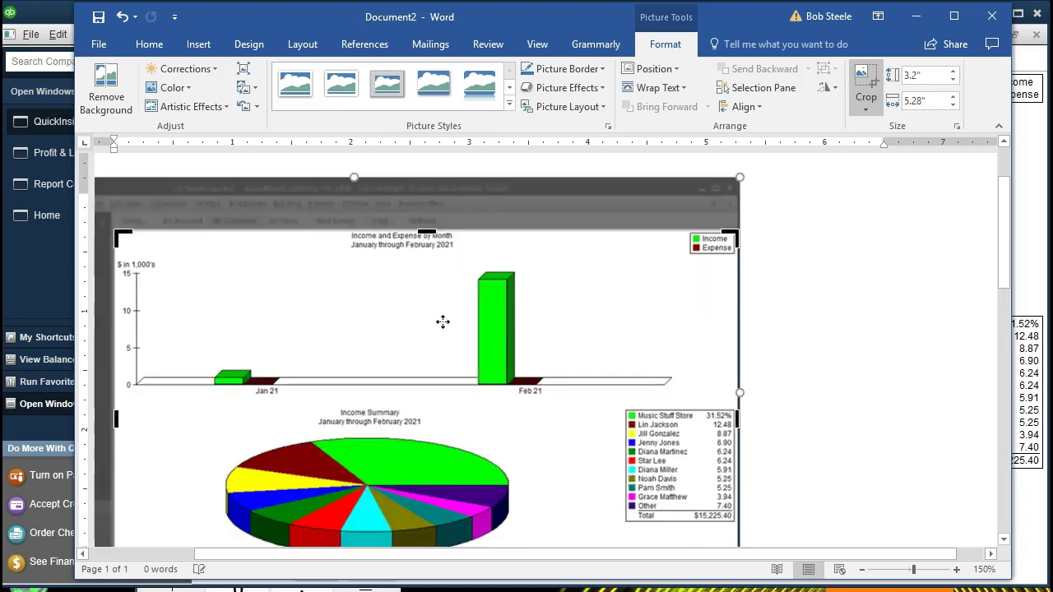
pyautogui.scroll(-3, 442, 322)
pyautogui.click(899, 337)
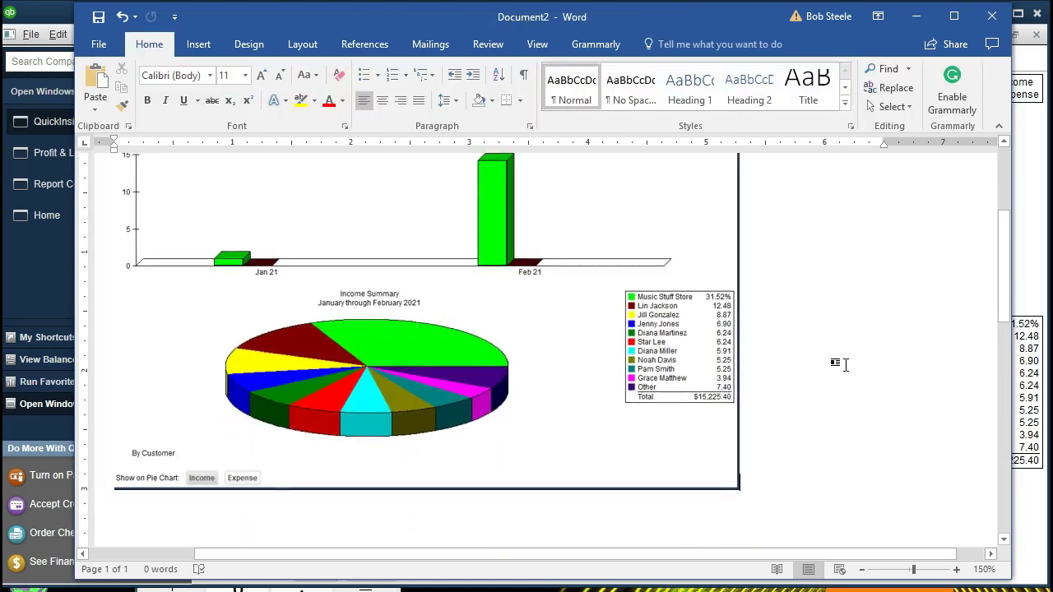
pyautogui.scroll(3, 845, 364)
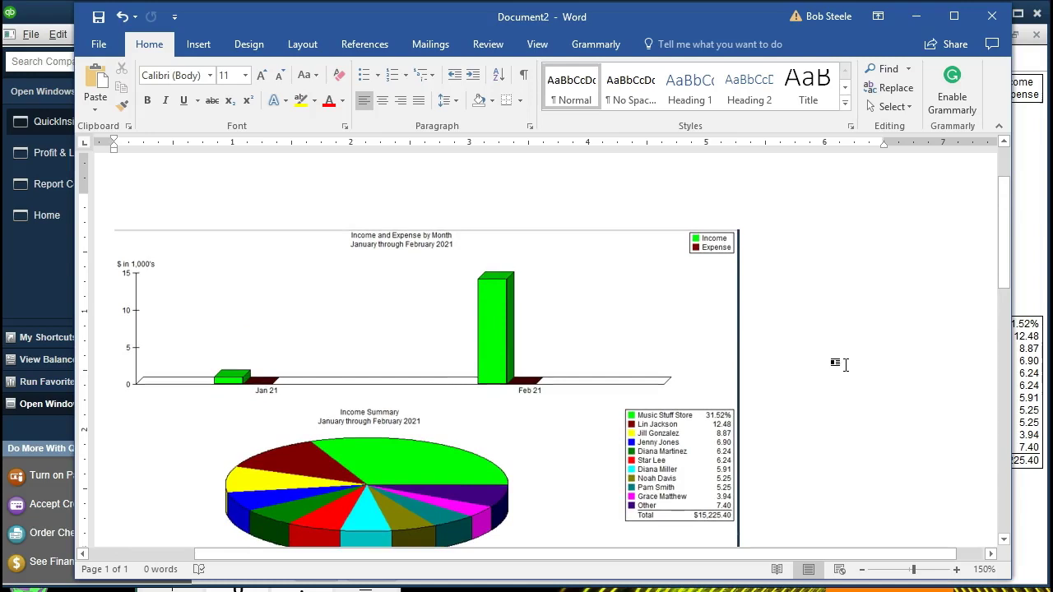